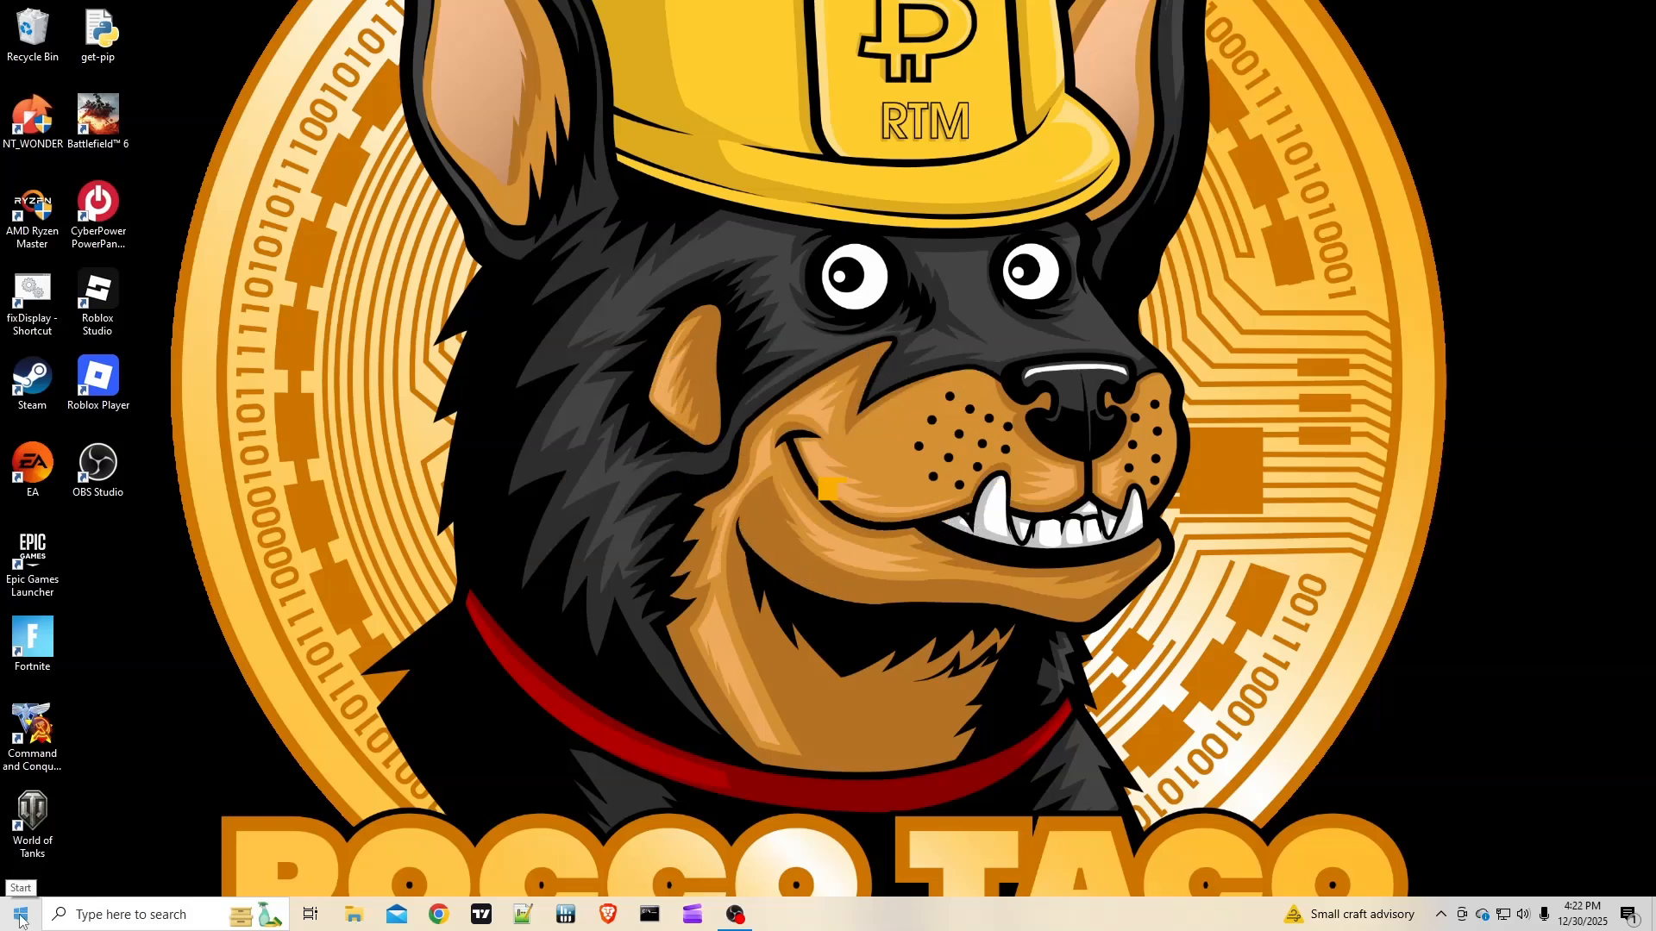
- Show the computer's Sleep, Shut down and Restart power options, then dismiss them without choosing one
click(19, 916)
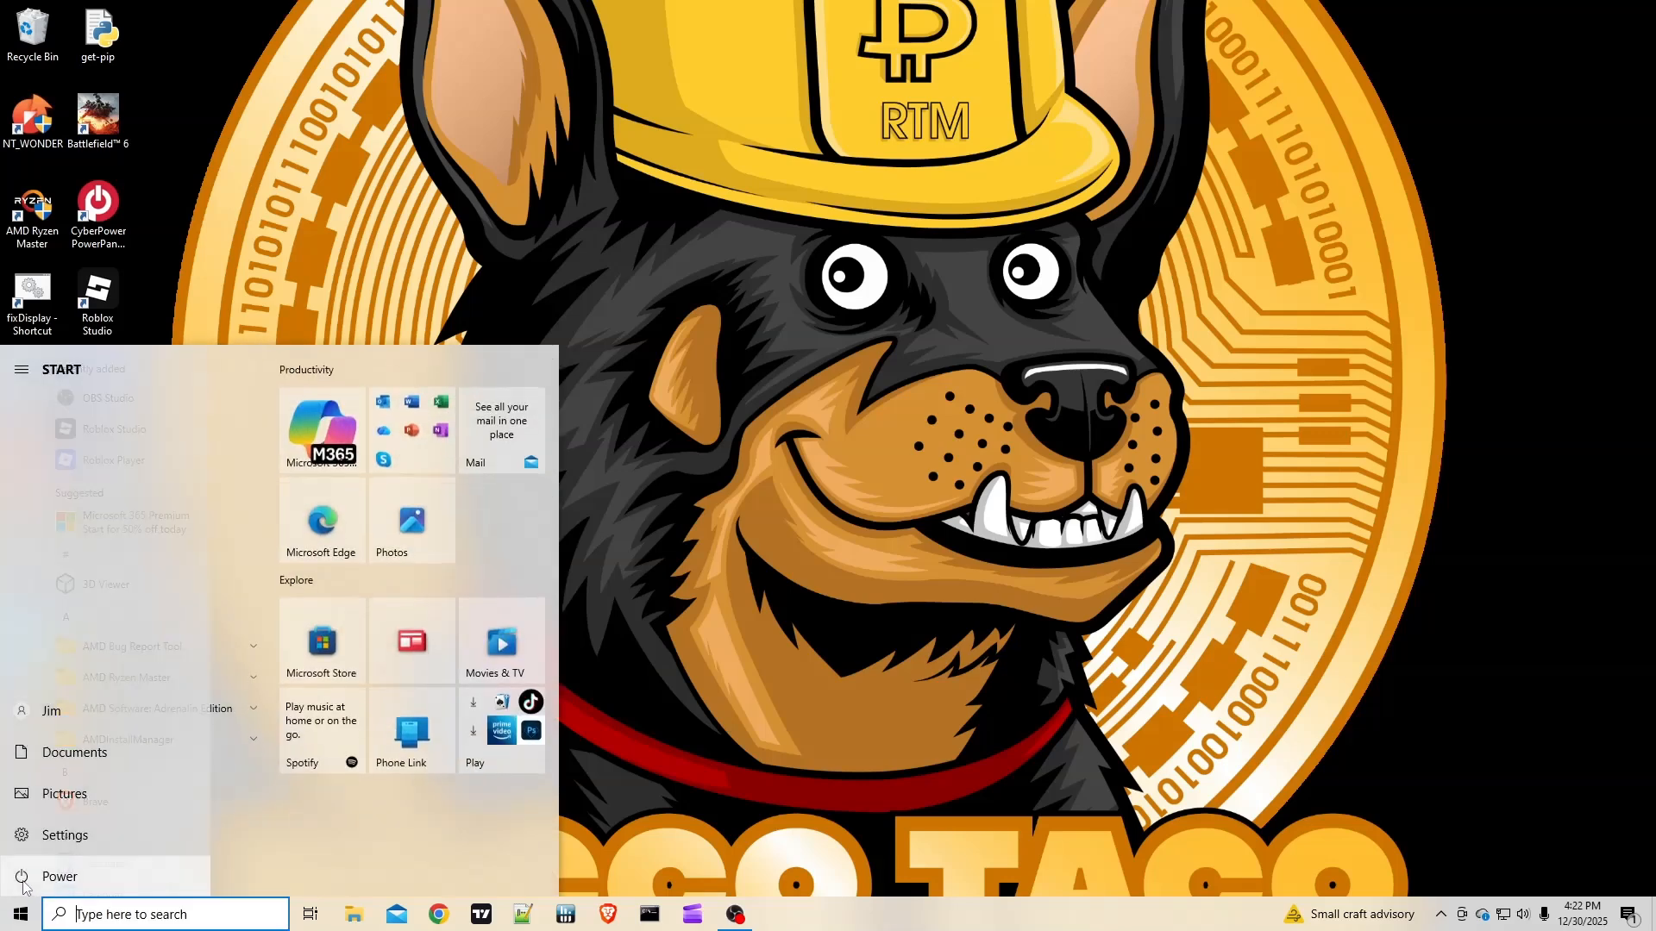
click(23, 882)
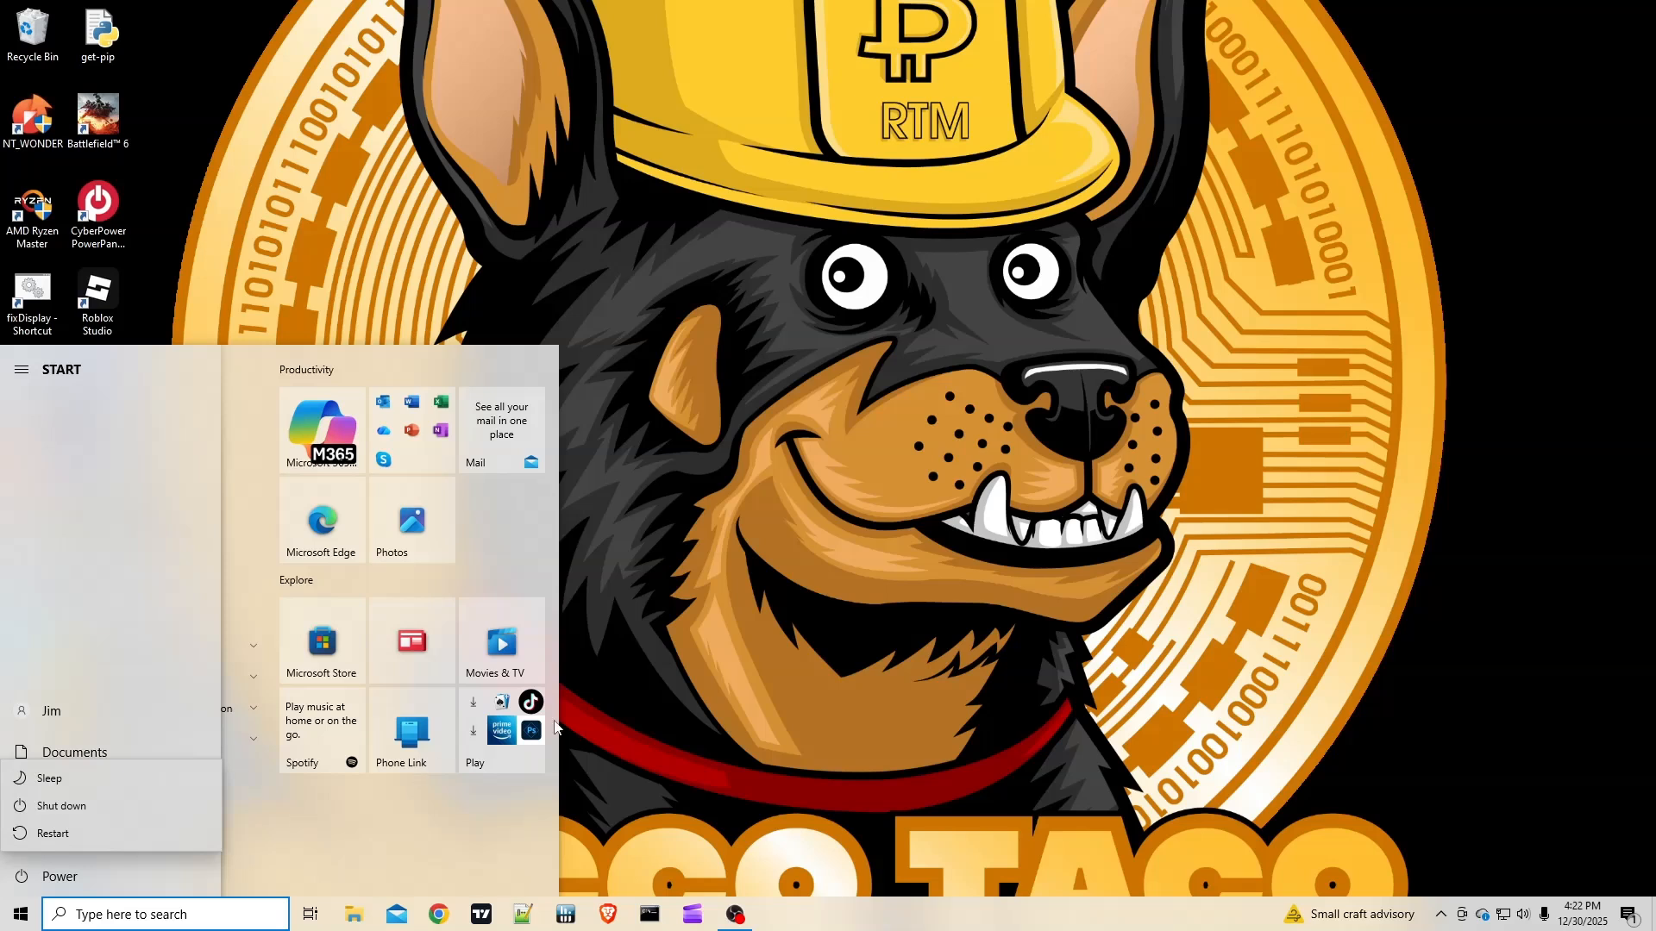
click(743, 587)
click(689, 567)
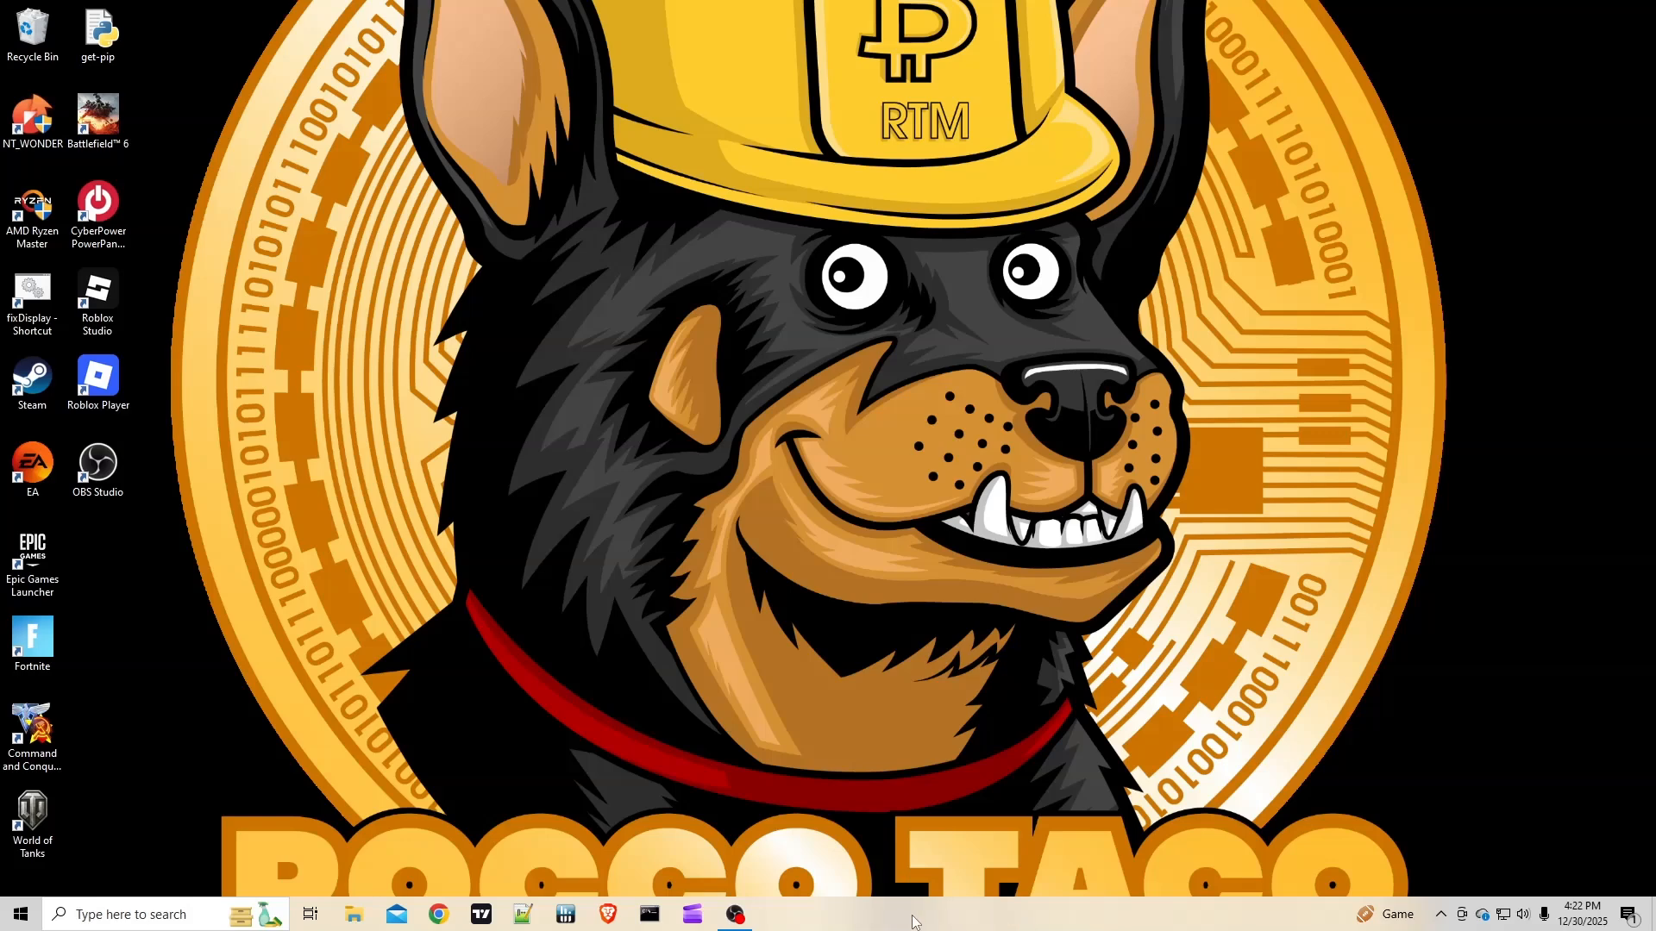
- Open Task Manager and display the list of apps that launch at startup
right_click(913, 921)
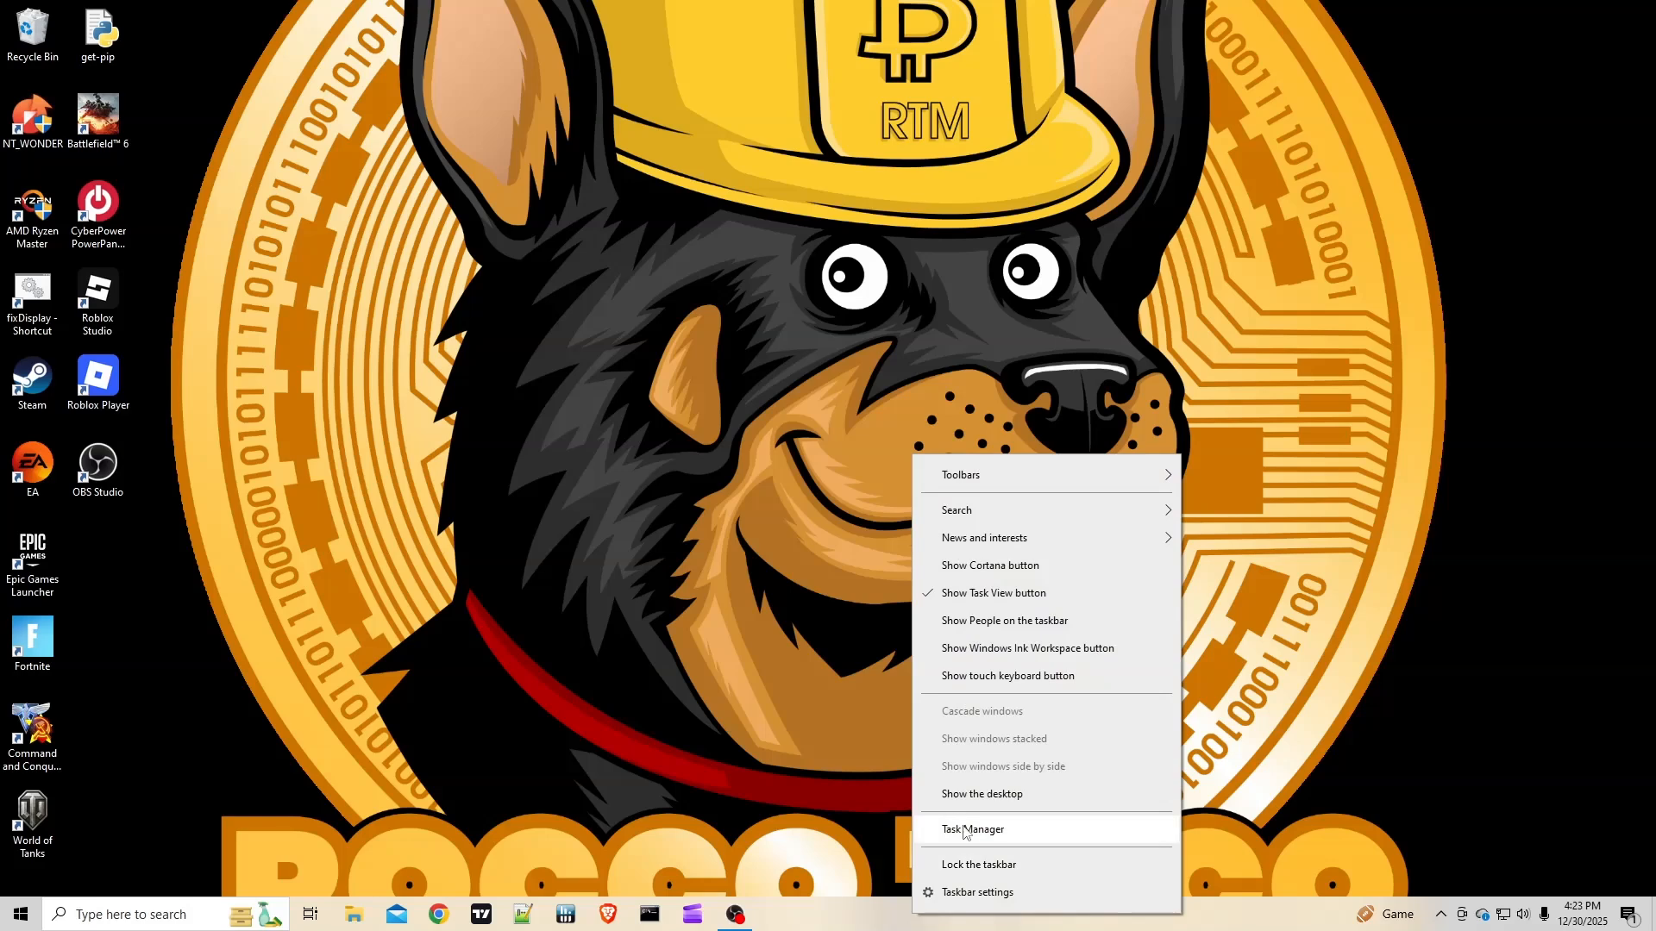
click(966, 832)
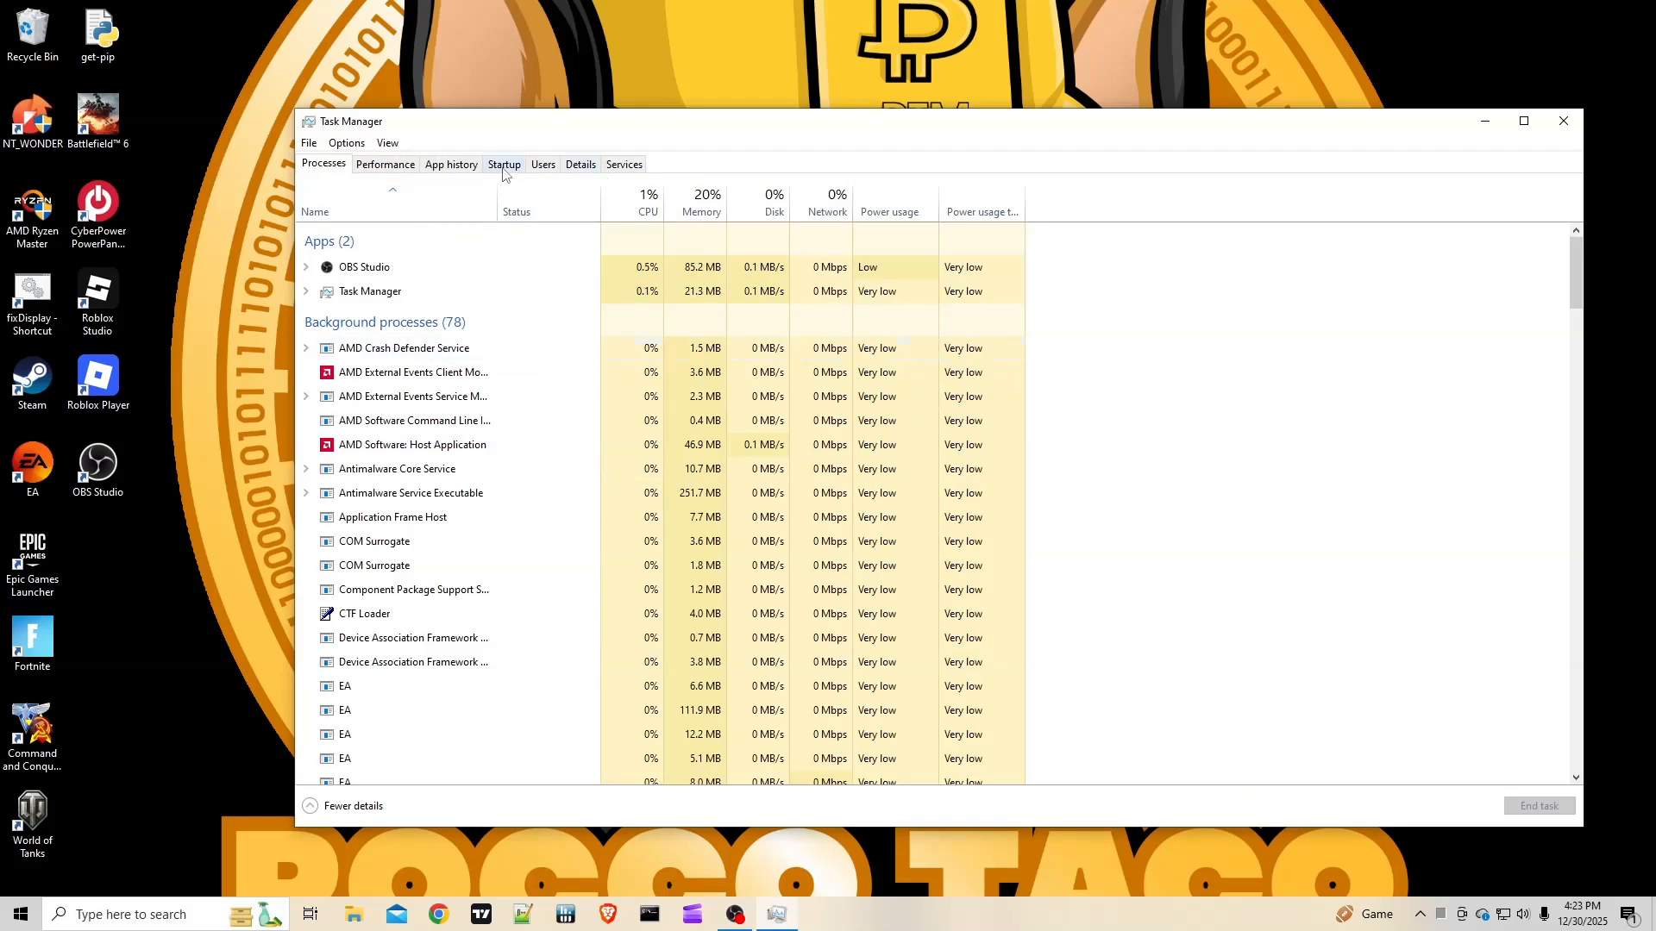
click(504, 166)
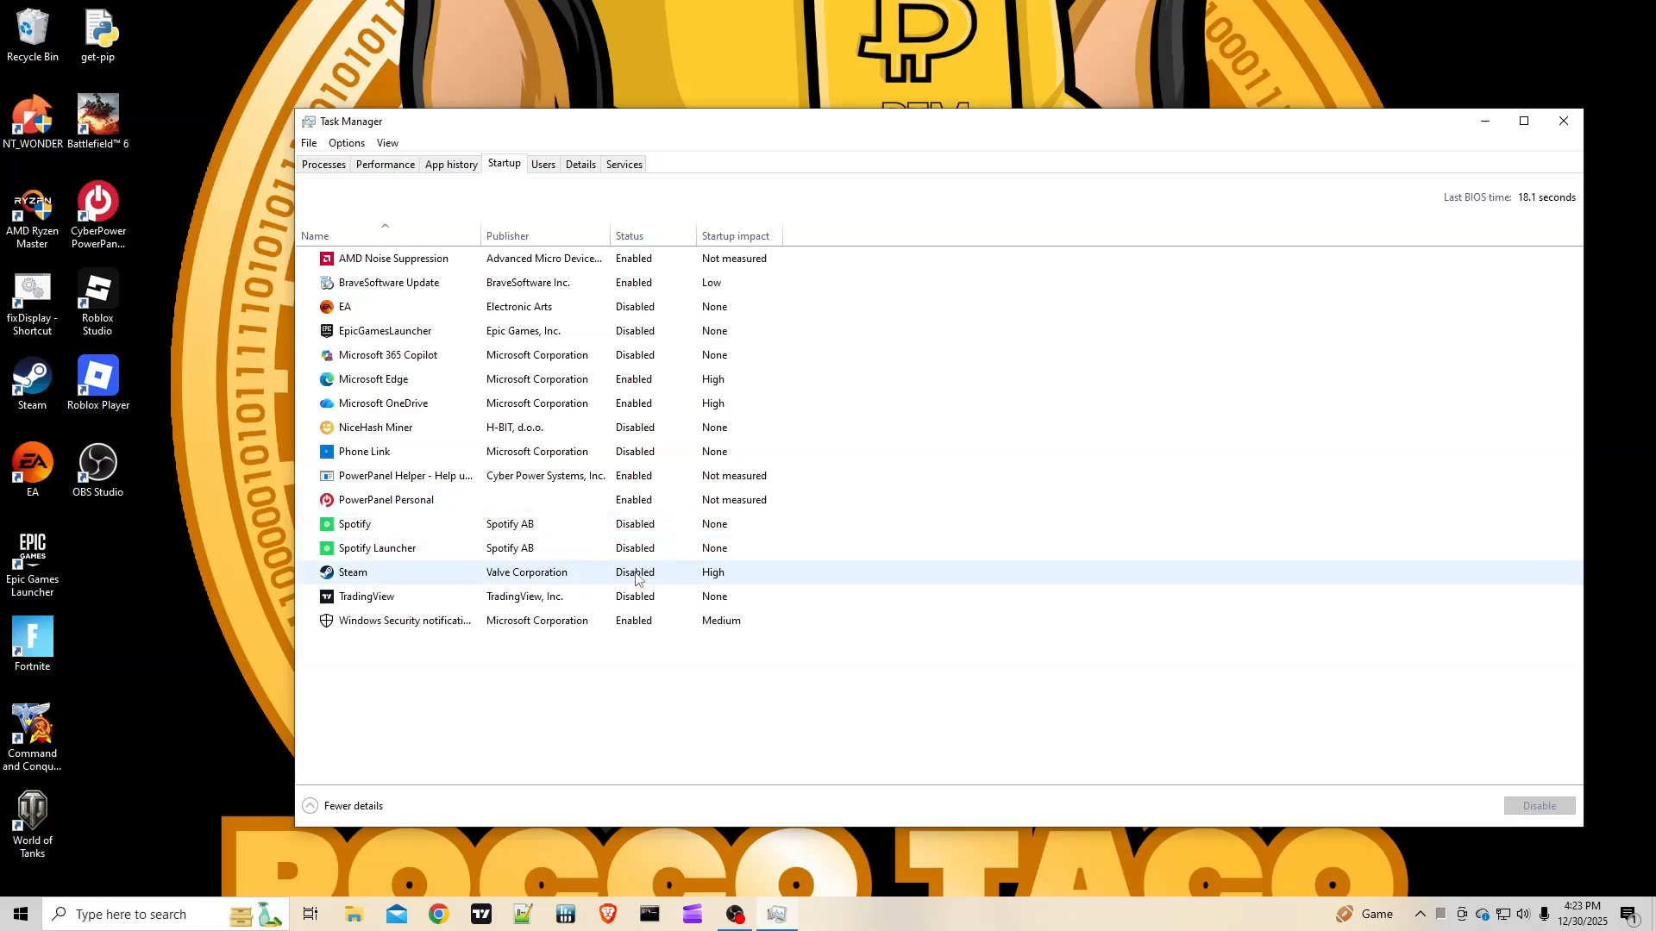
- Check the startup enable and disable options for Steam and PowerPanel Personal without changing either
right_click(636, 577)
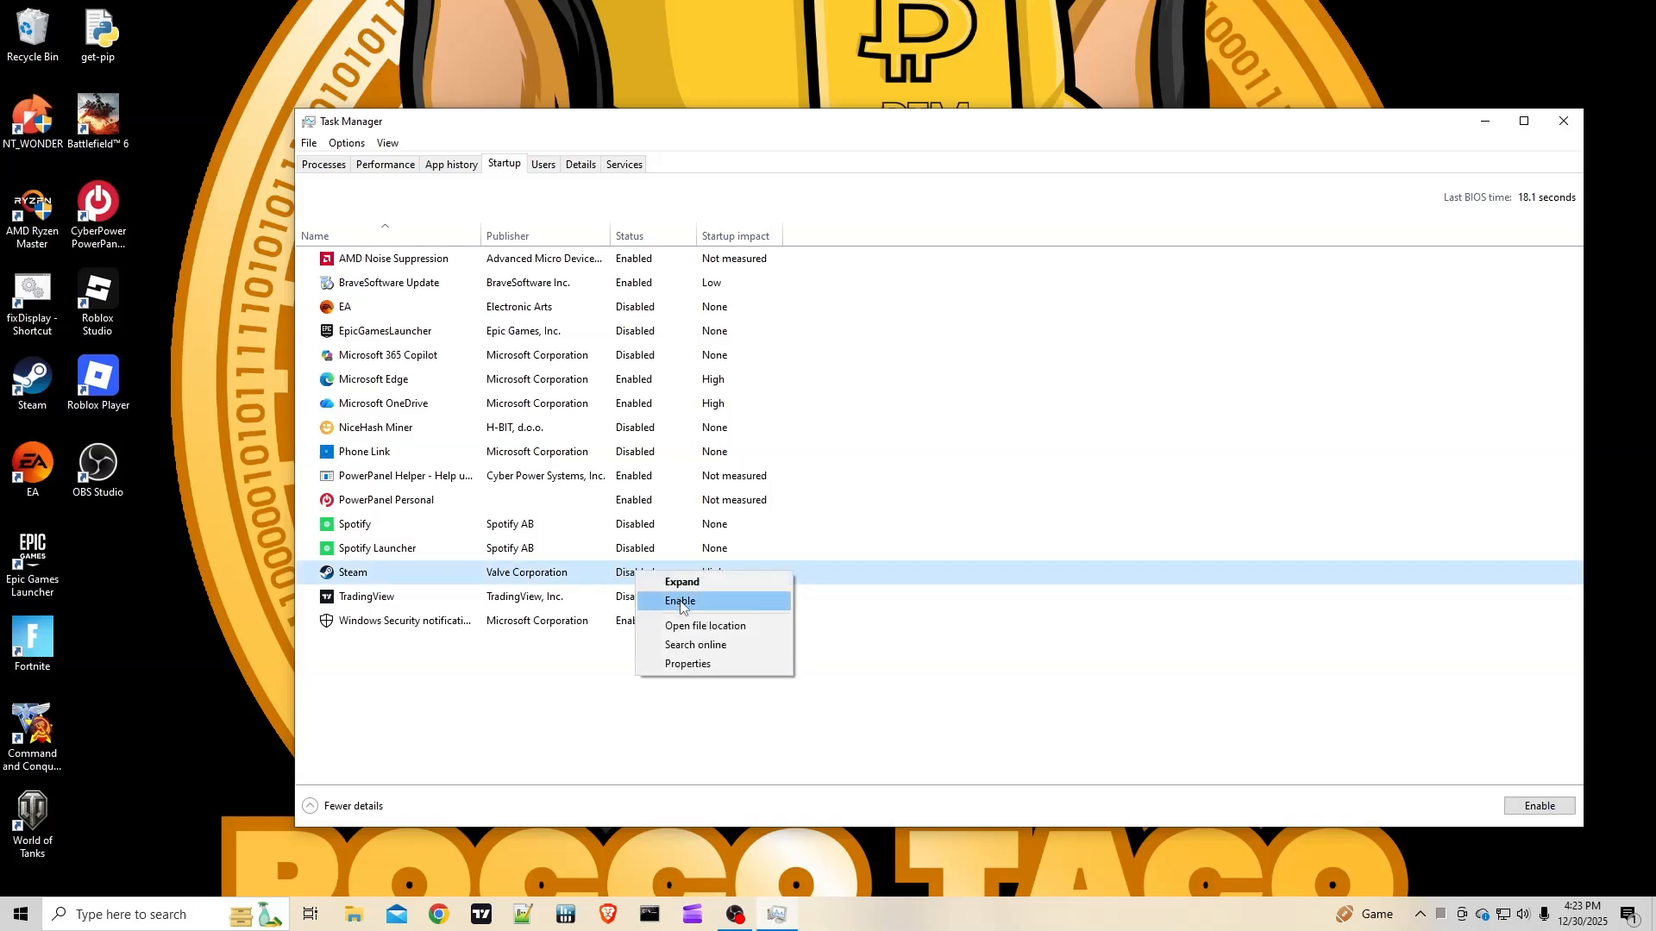
click(624, 501)
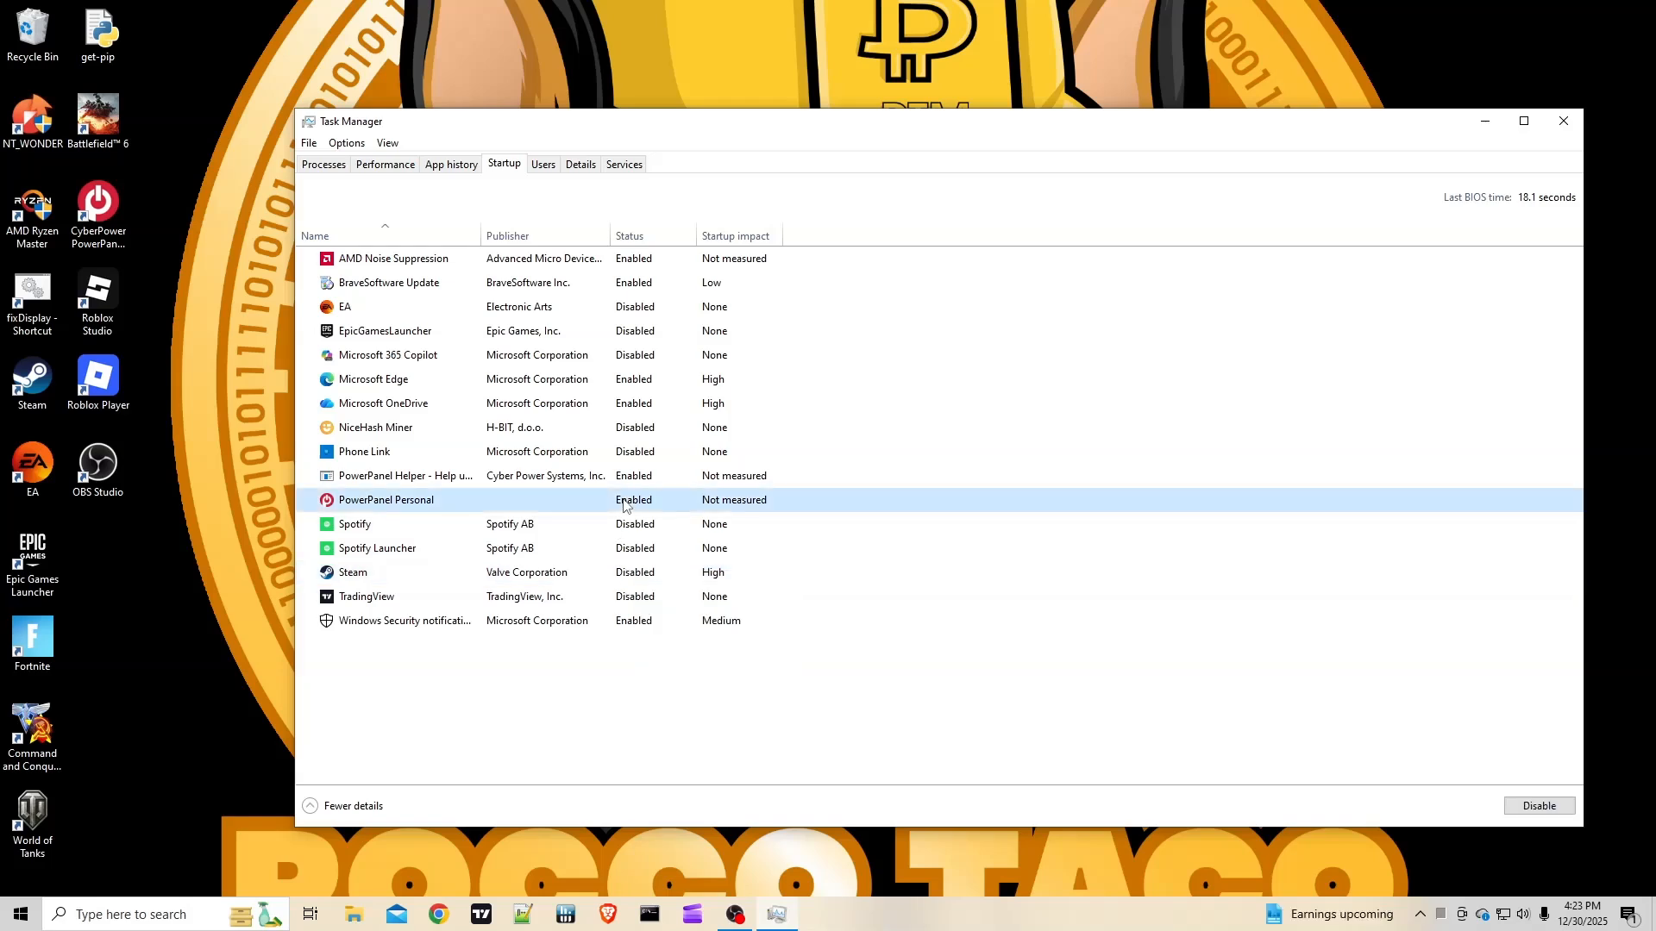
right_click(624, 502)
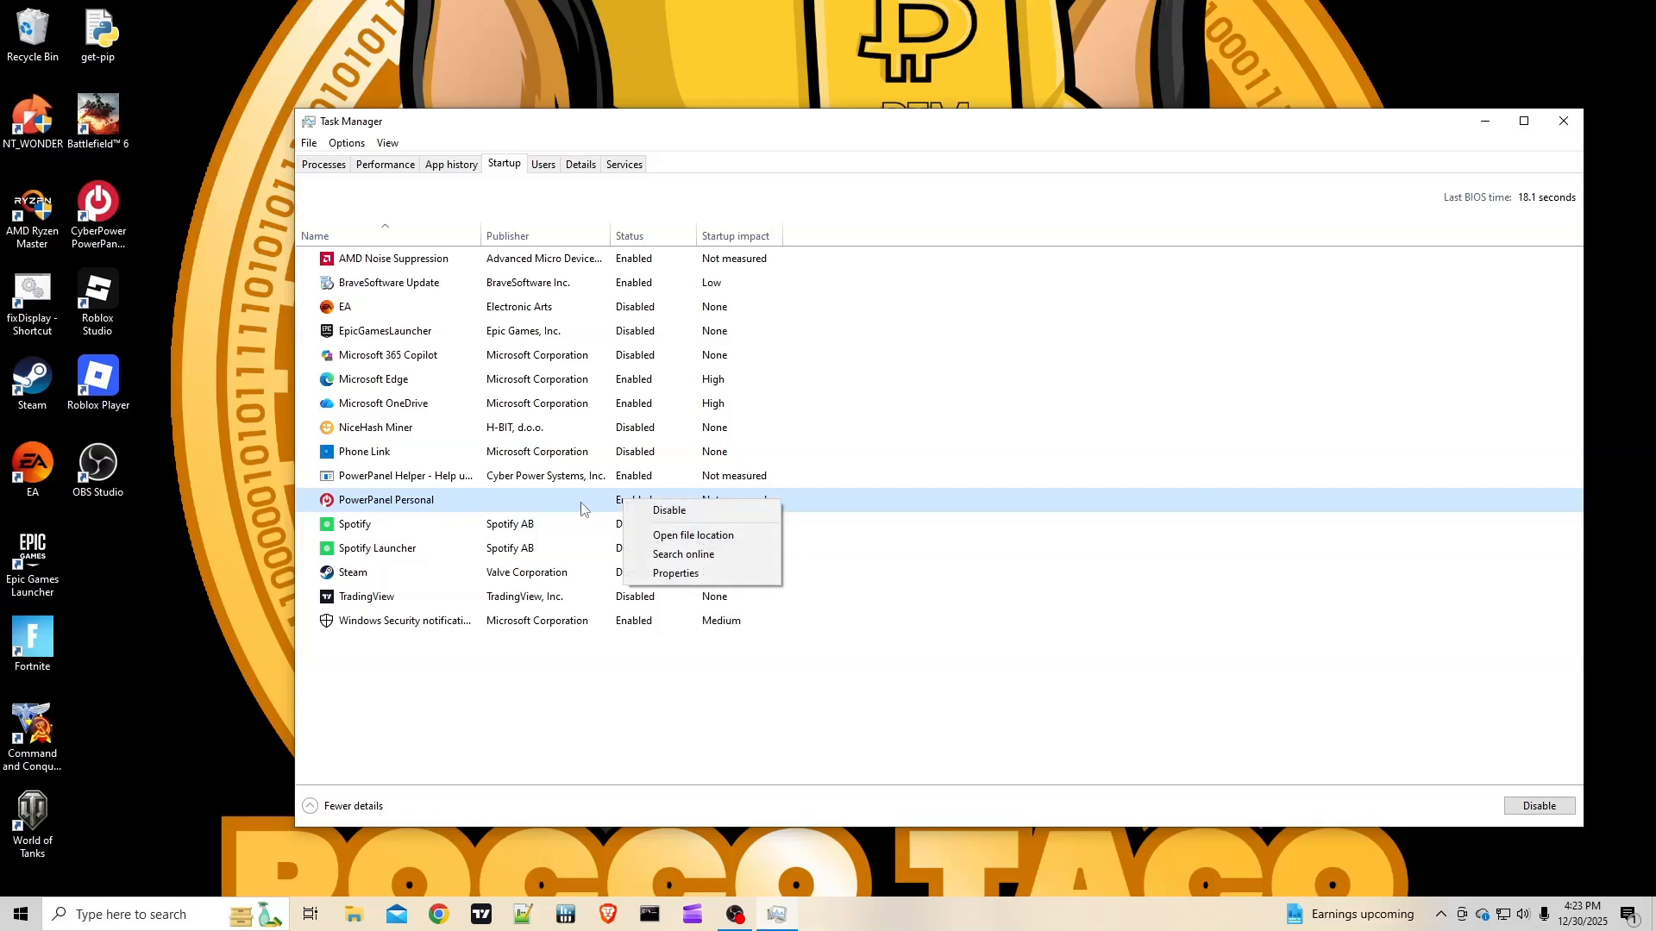
click(897, 654)
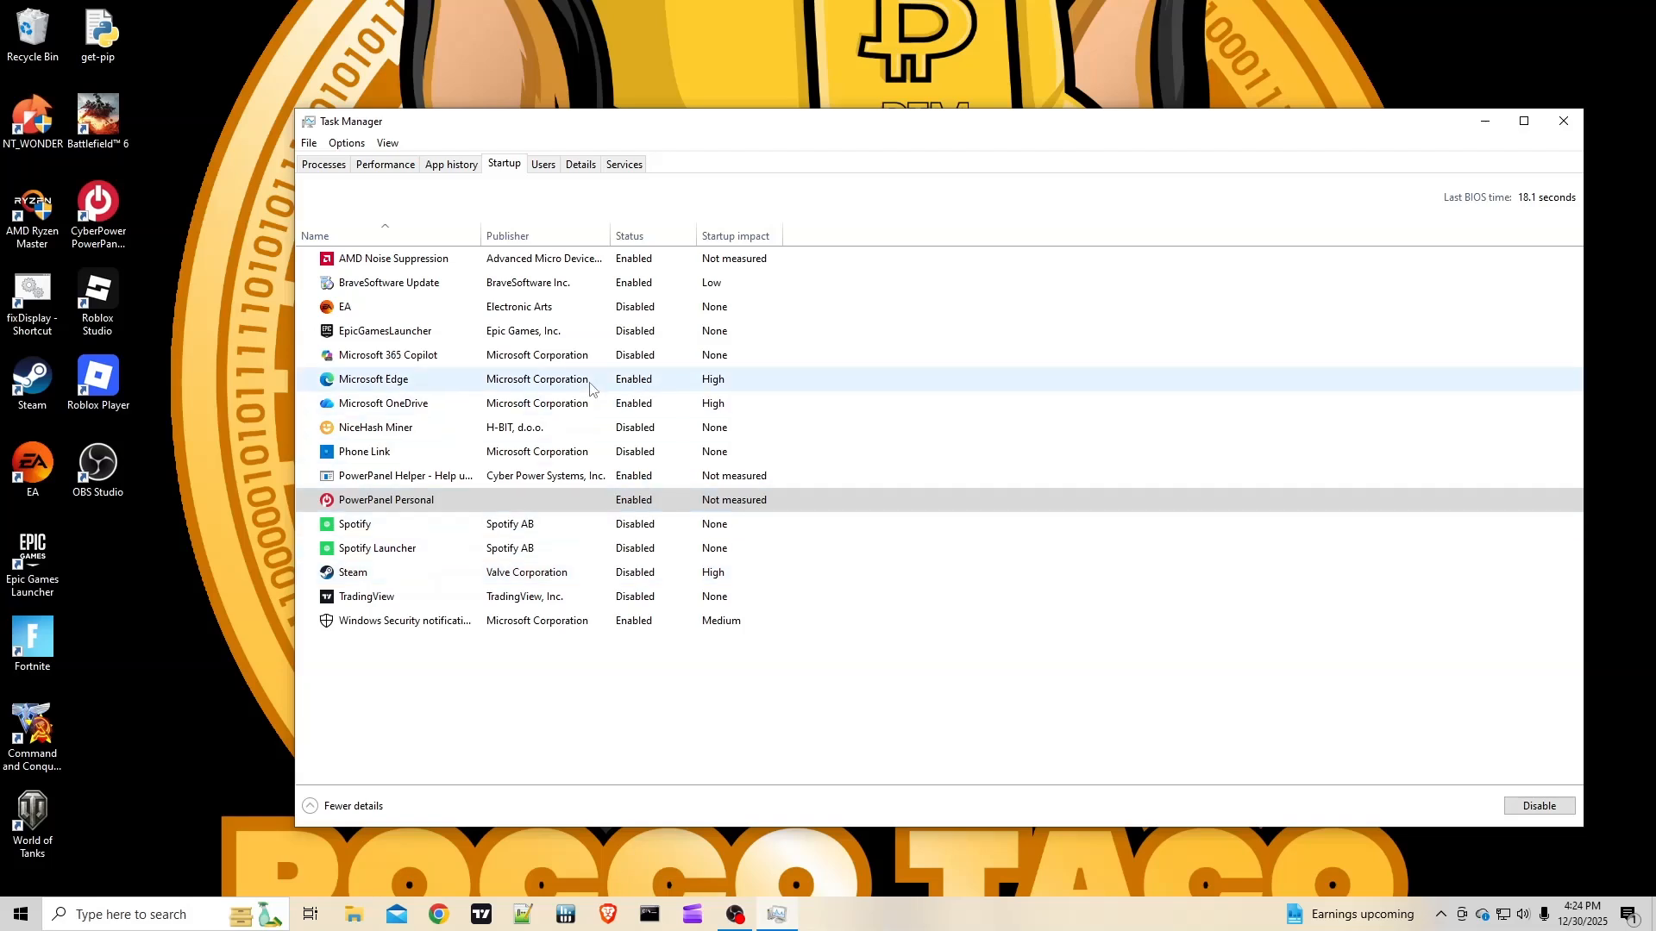
- Disable Microsoft Edge from launching at startup
click(634, 382)
right_click(636, 382)
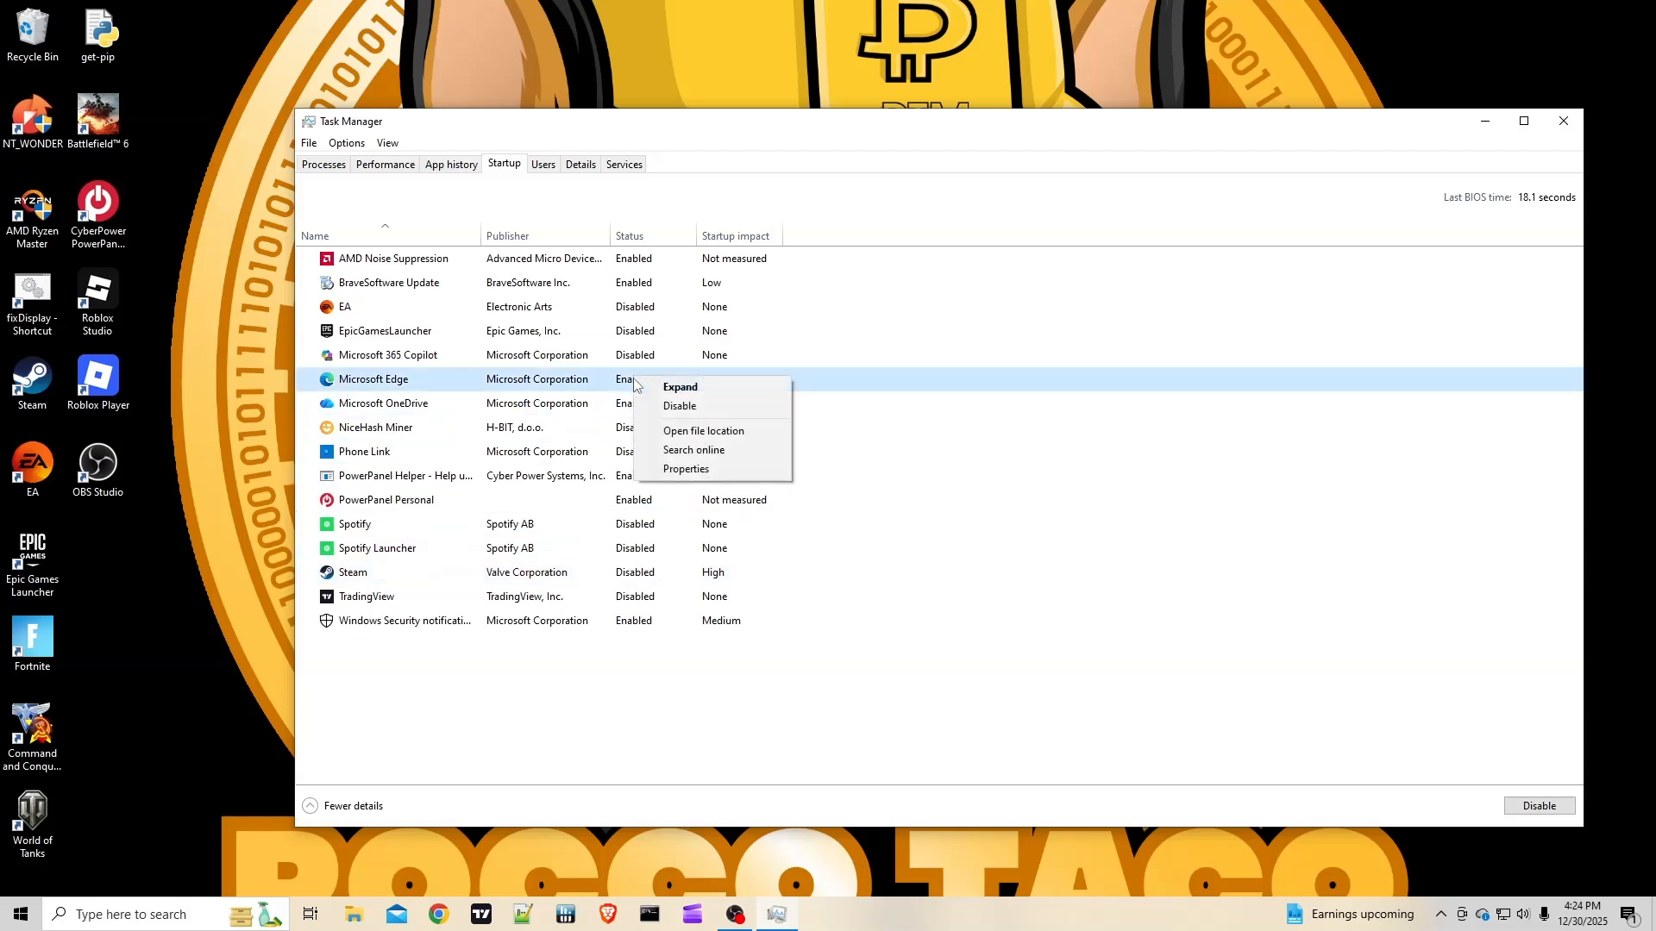
click(694, 404)
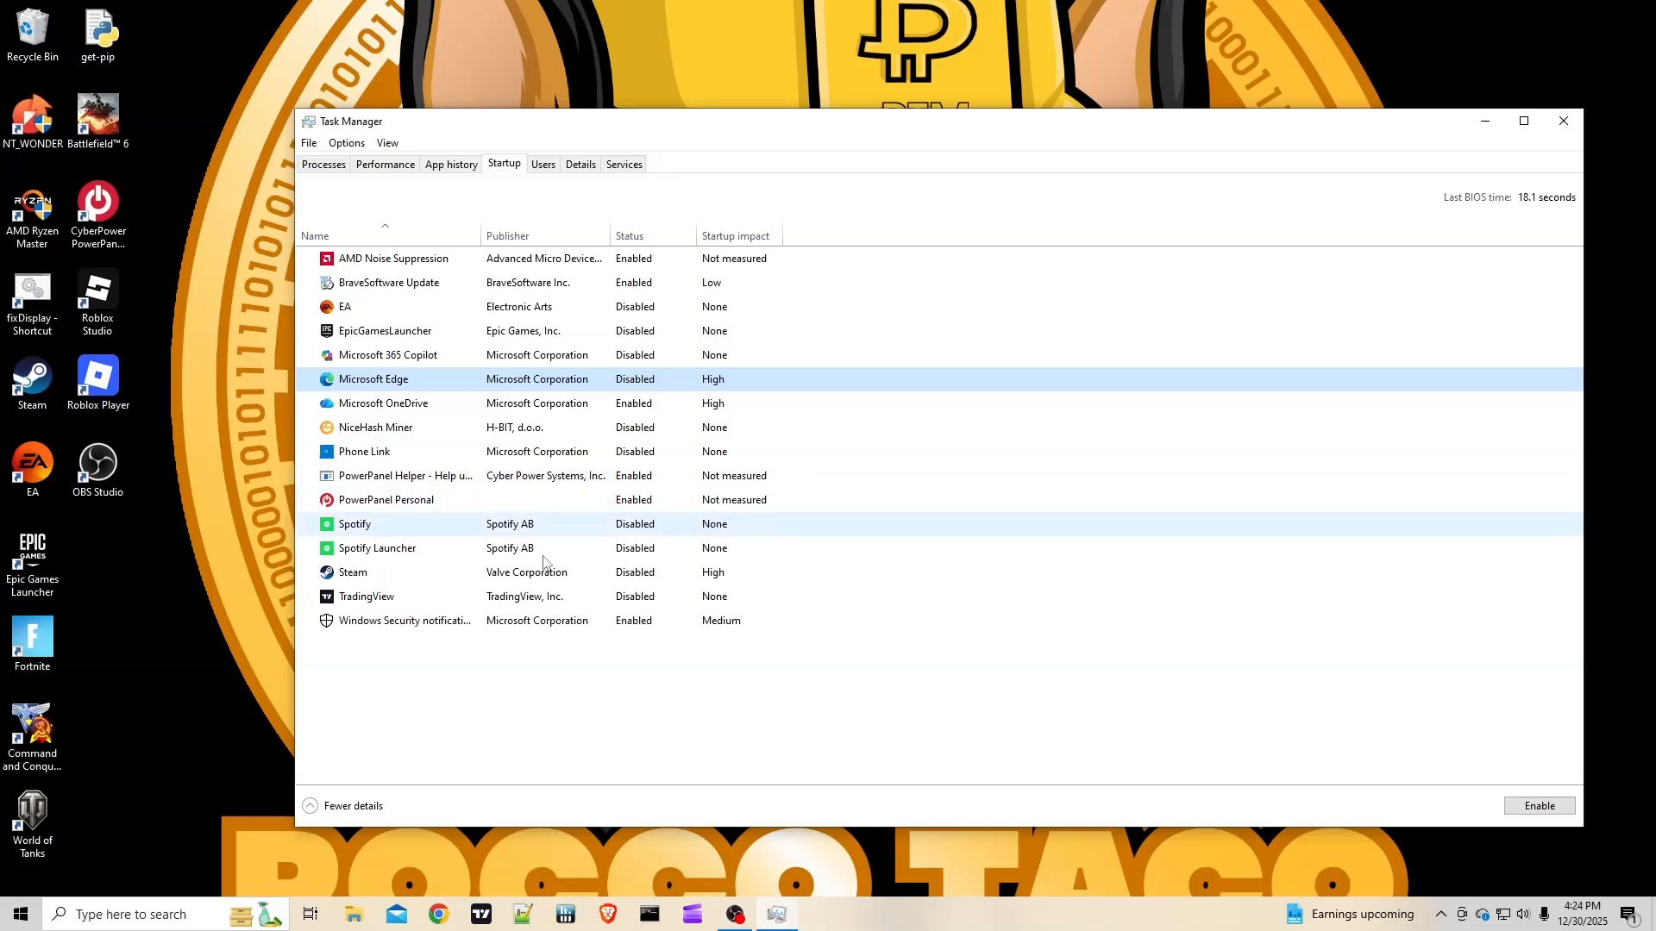
- Switch to Windows Settings and open the Storage page of the System settings
click(19, 916)
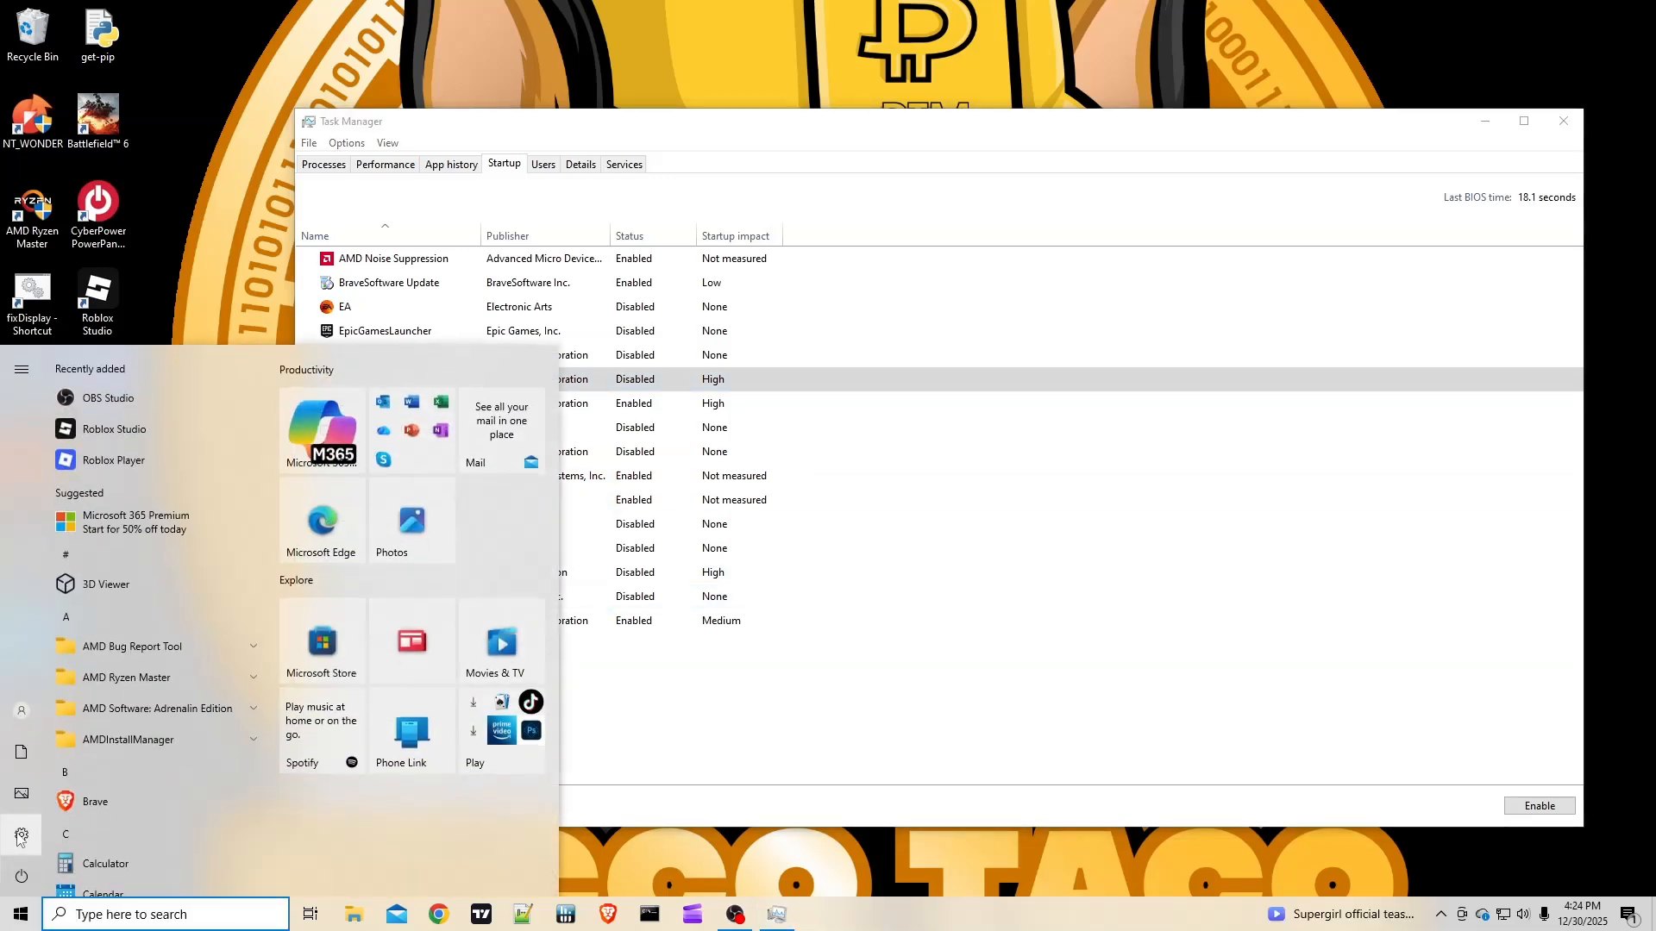
click(21, 836)
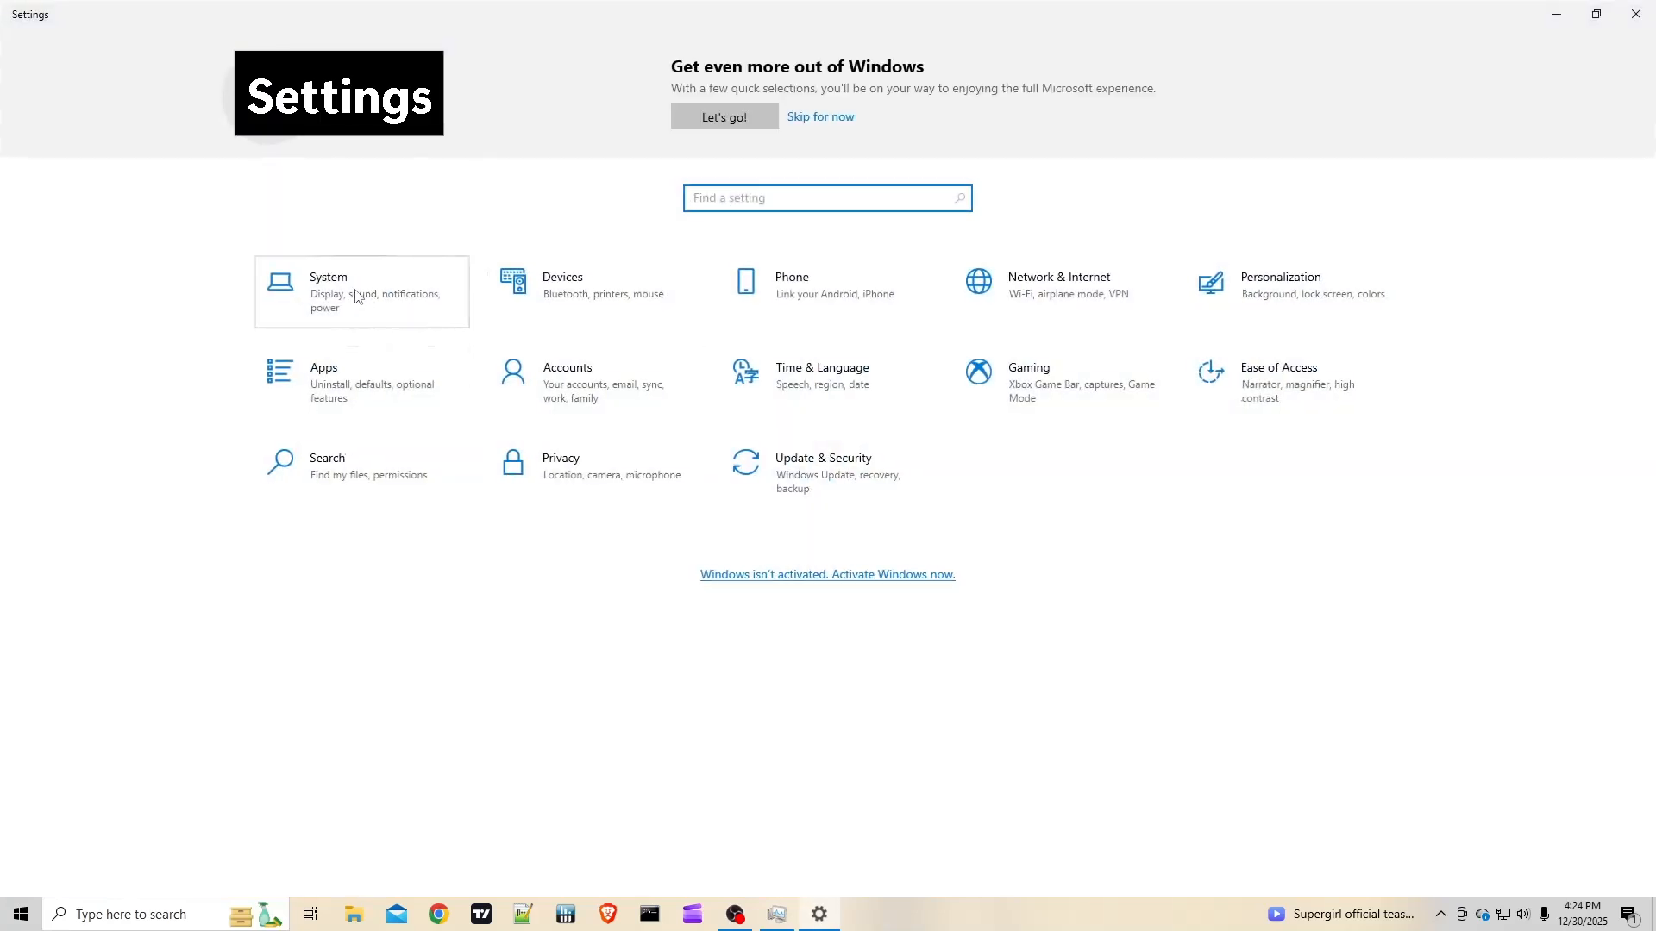
click(349, 289)
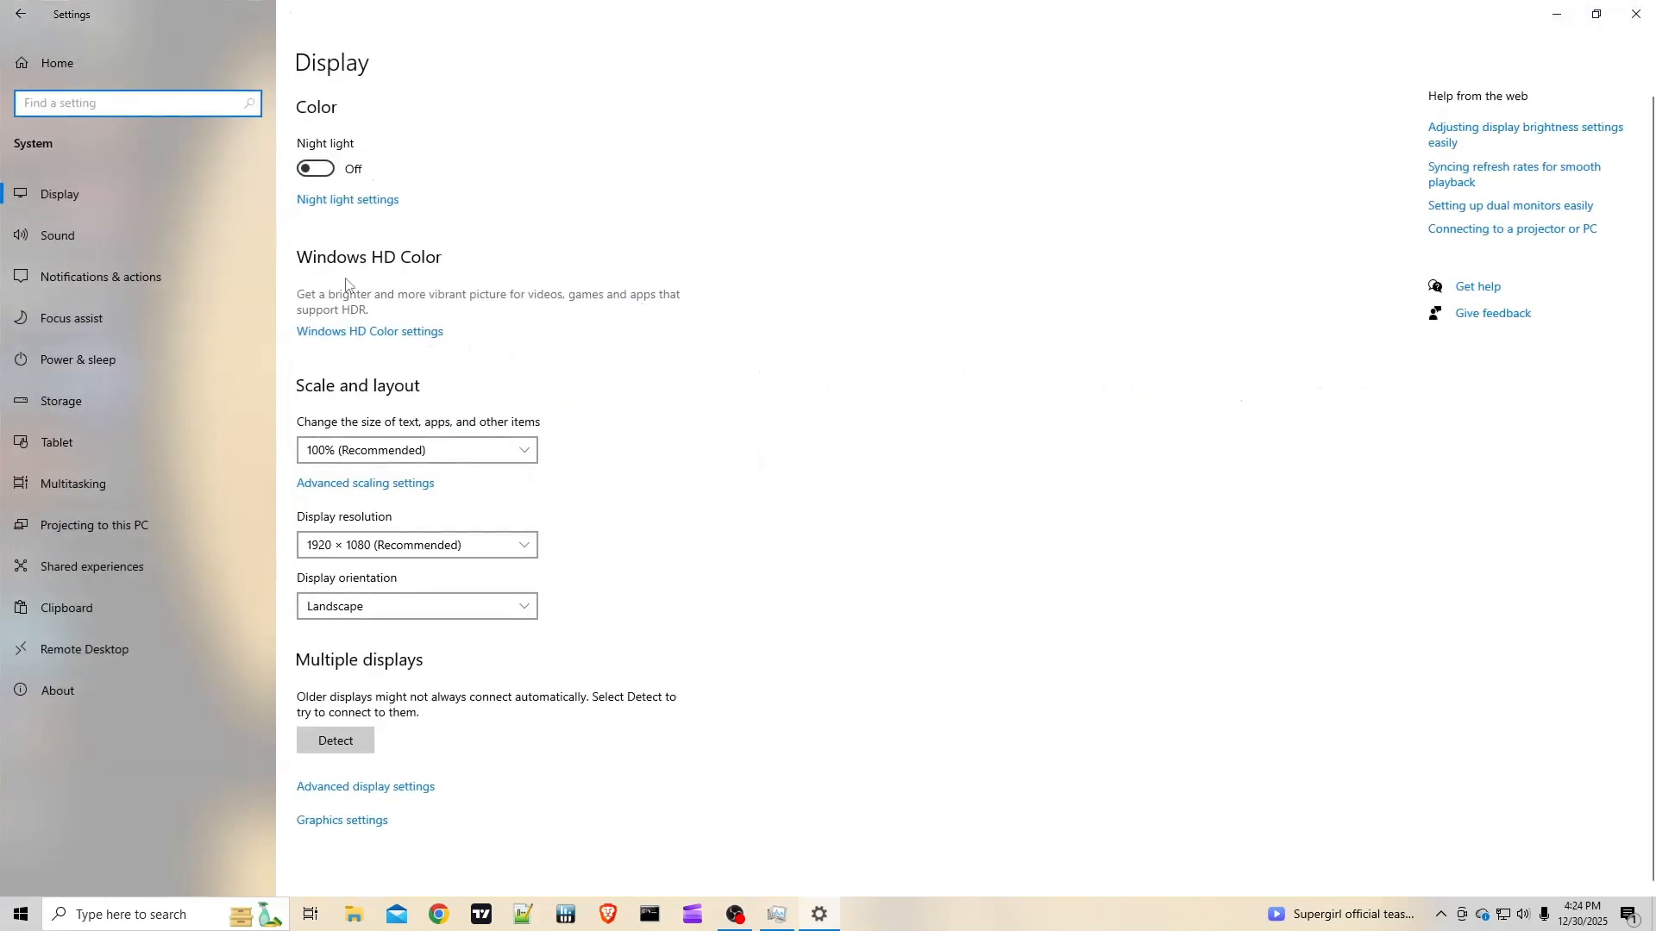
click(64, 400)
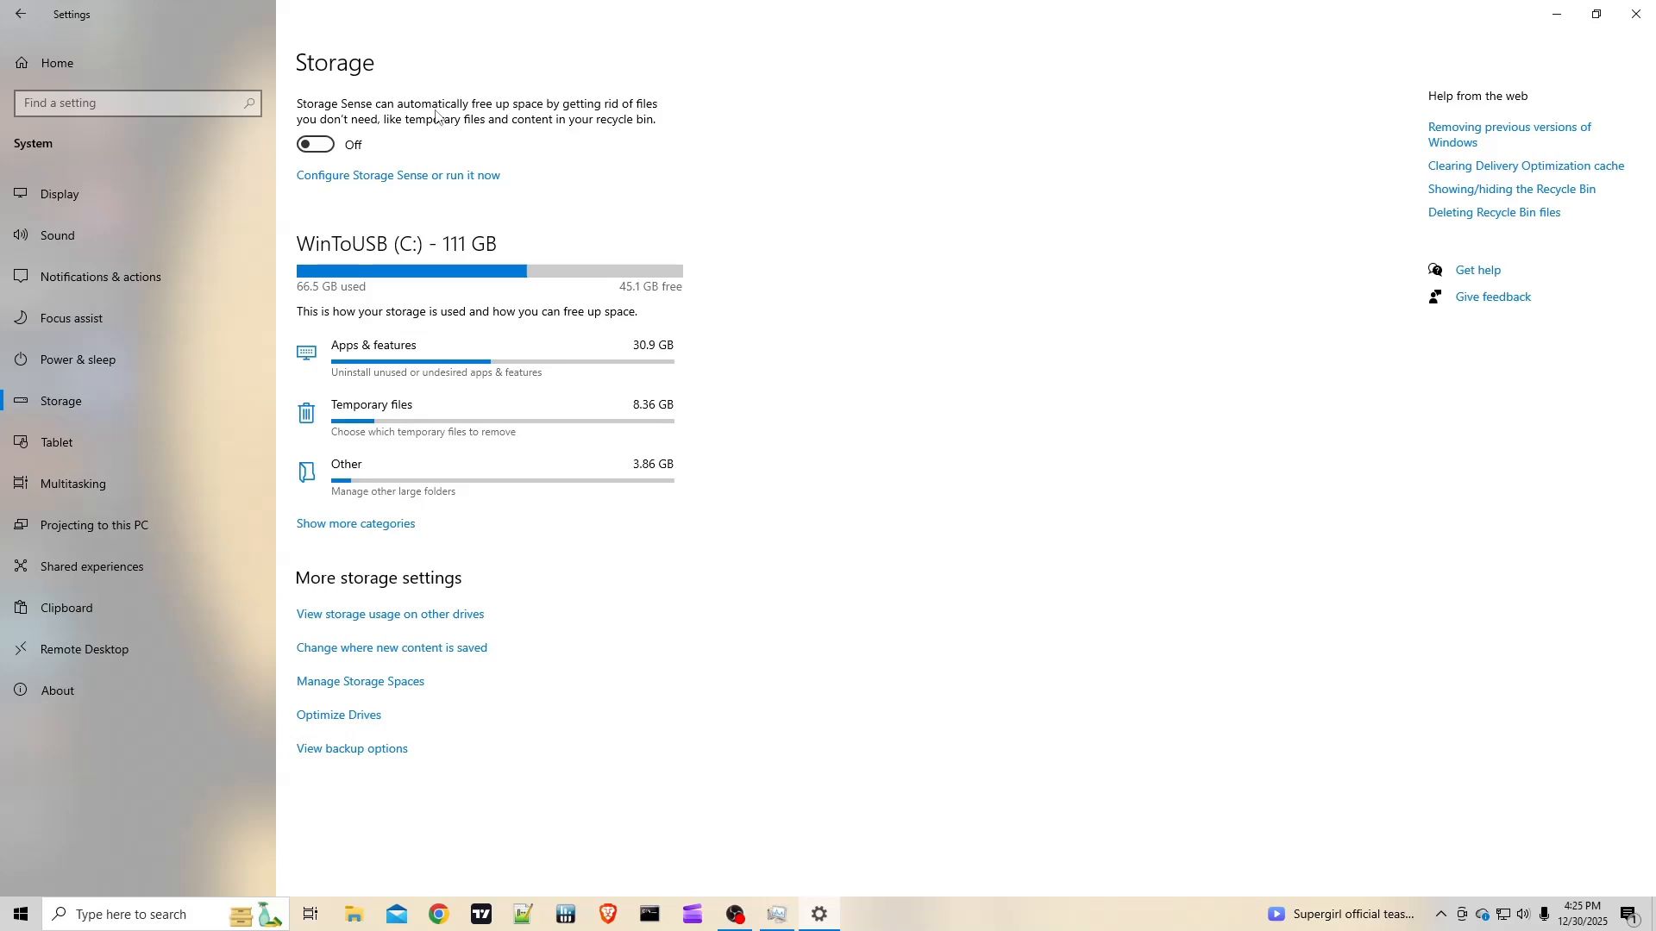
- Turn on Storage Sense and set it to run every week
click(328, 146)
click(401, 179)
click(125, 245)
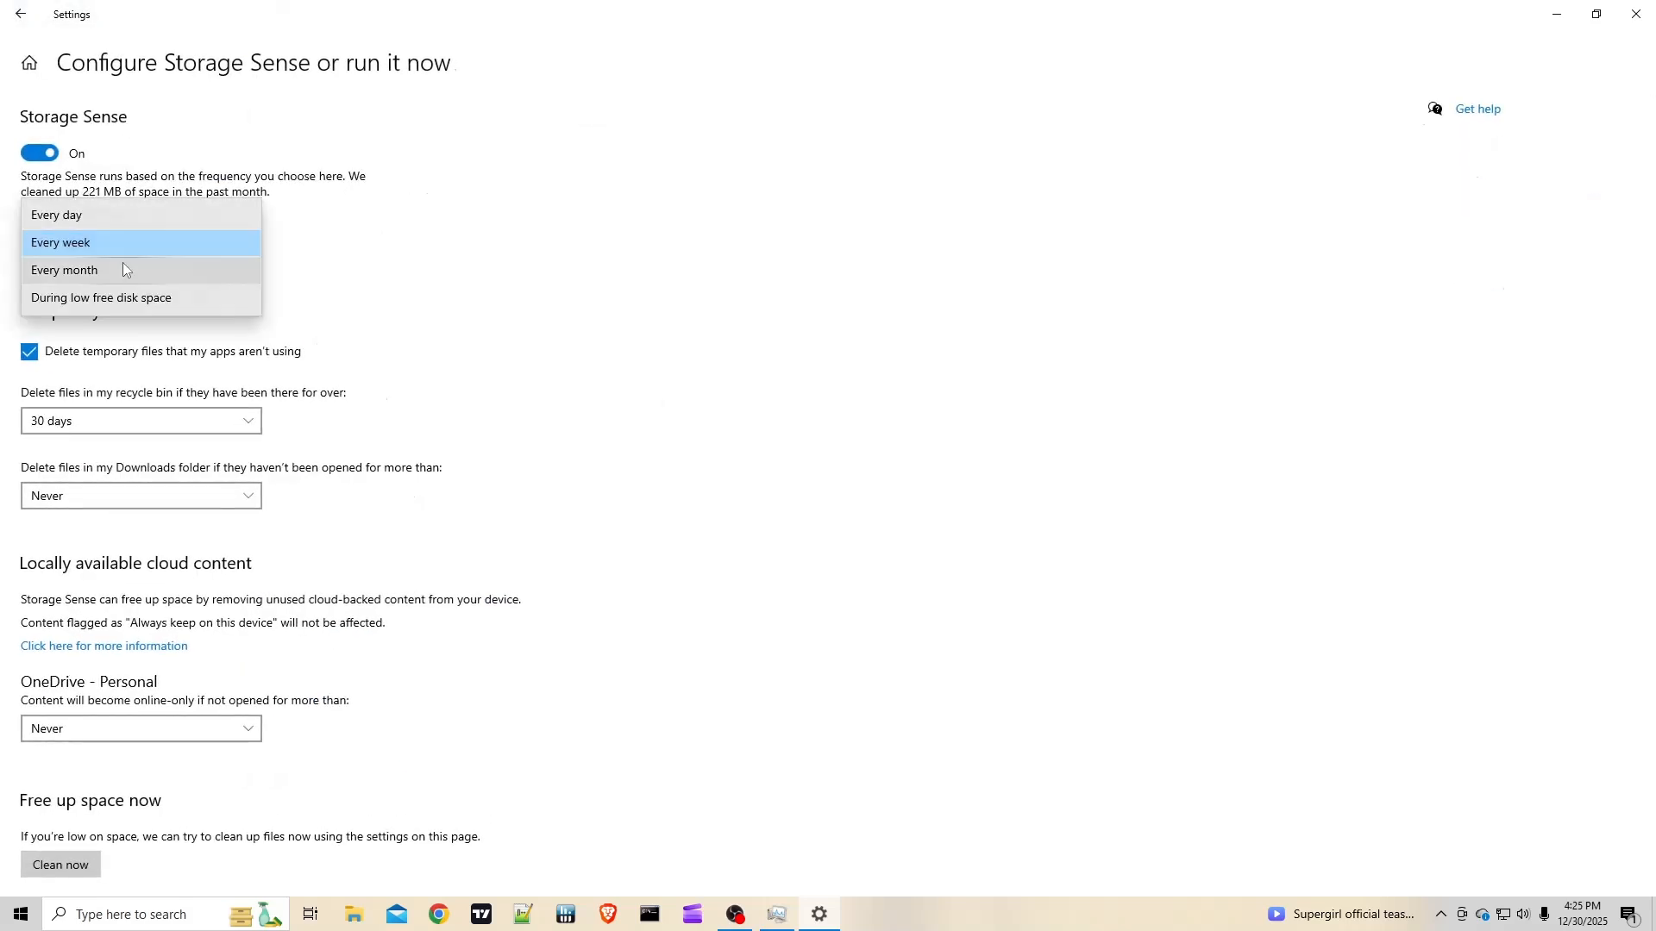
click(128, 244)
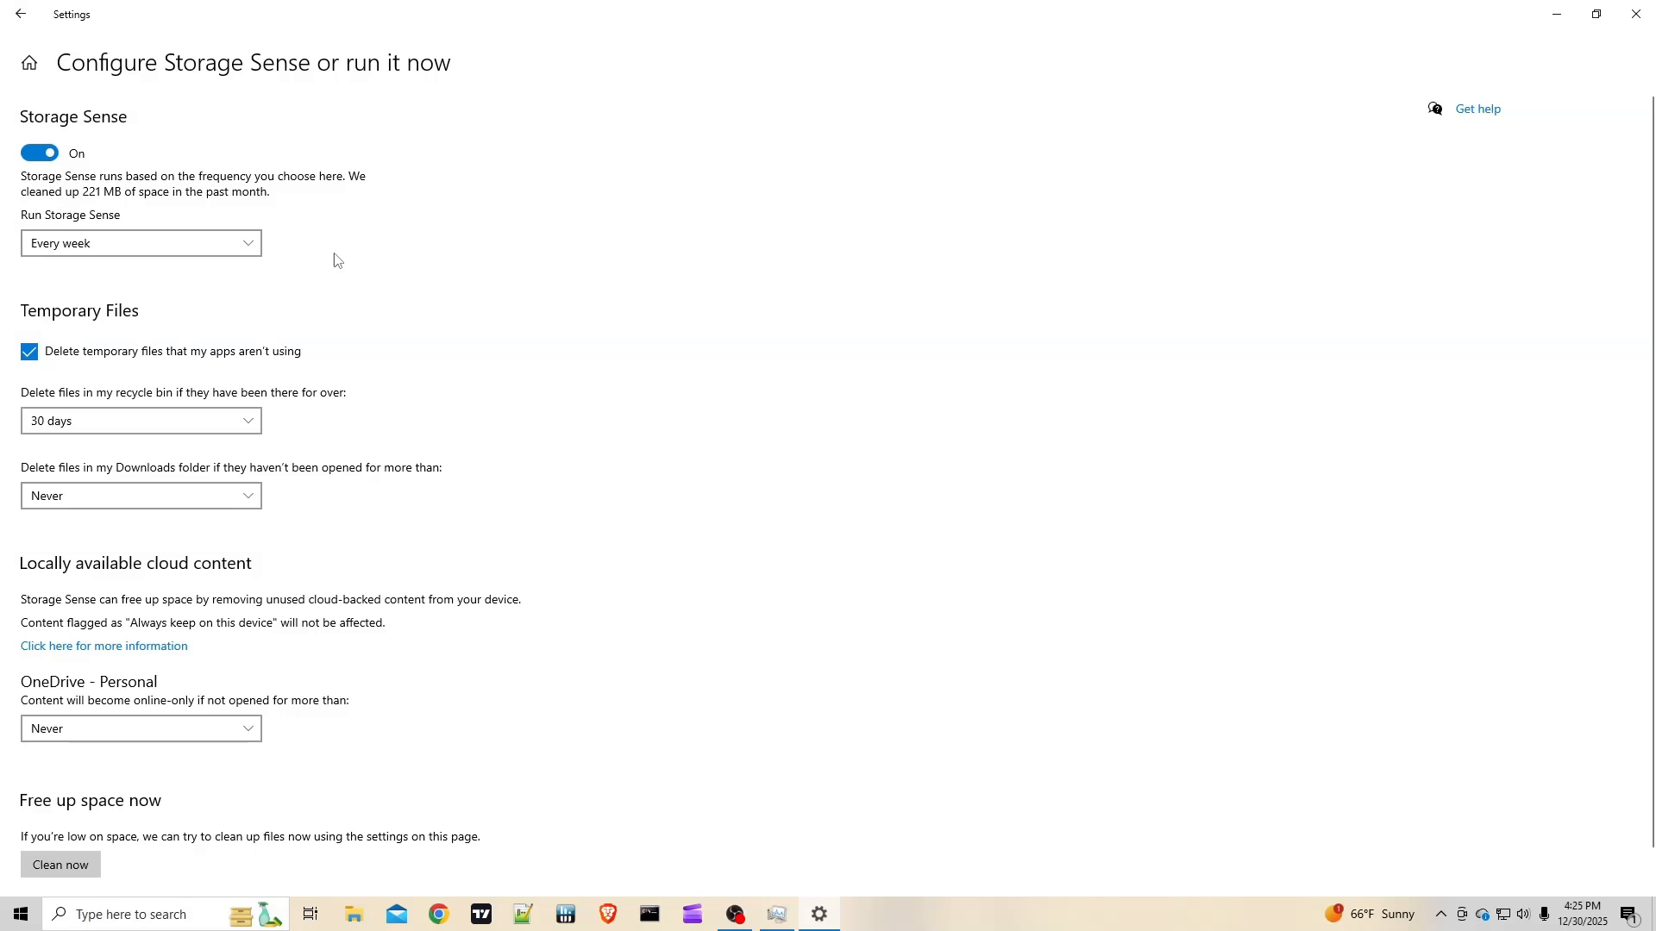
scroll(414, 396, down, 1)
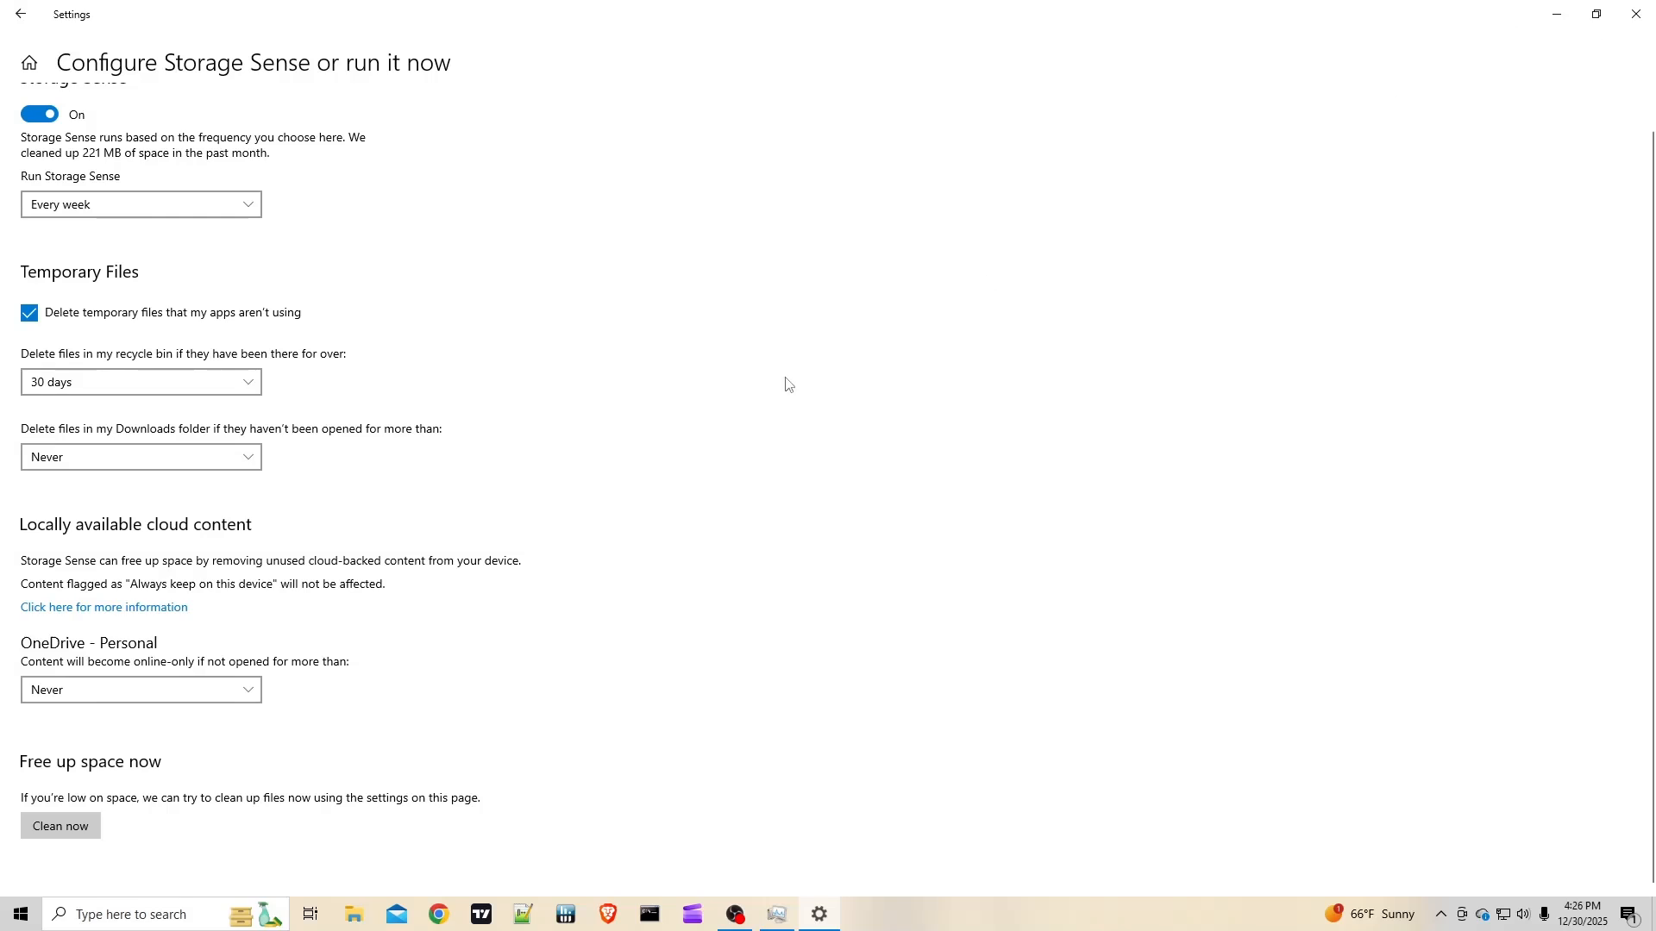
- Search Windows for "disk", launch Disk Cleanup and scan the WinToUSB (C:) drive
click(142, 919)
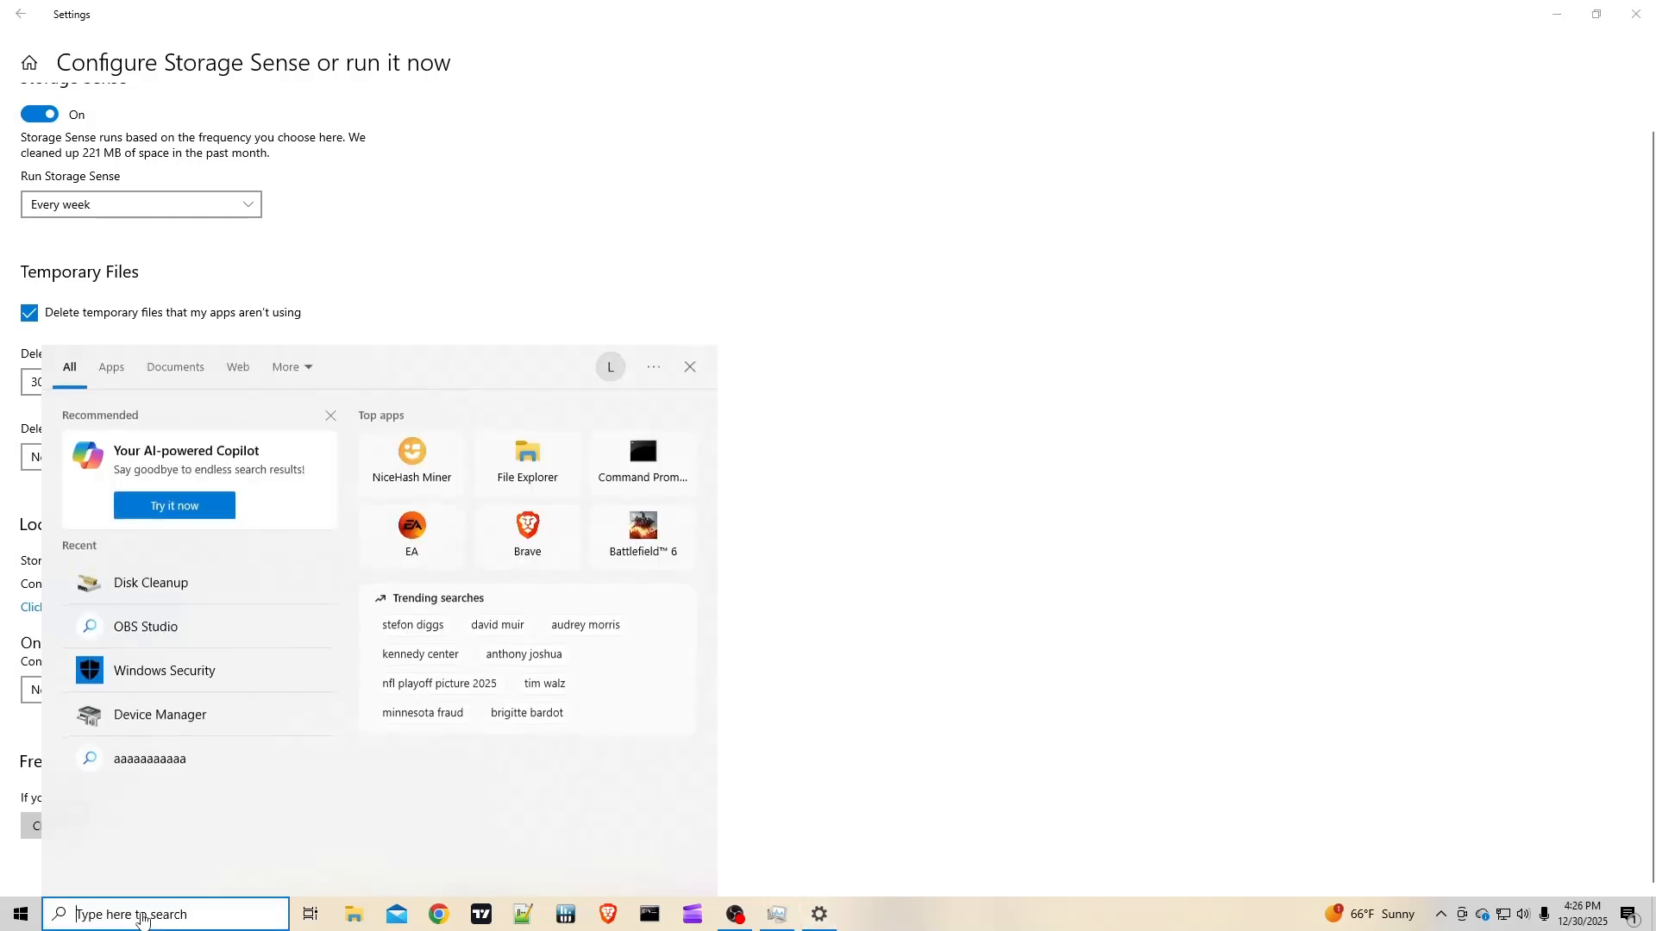
text(dis)
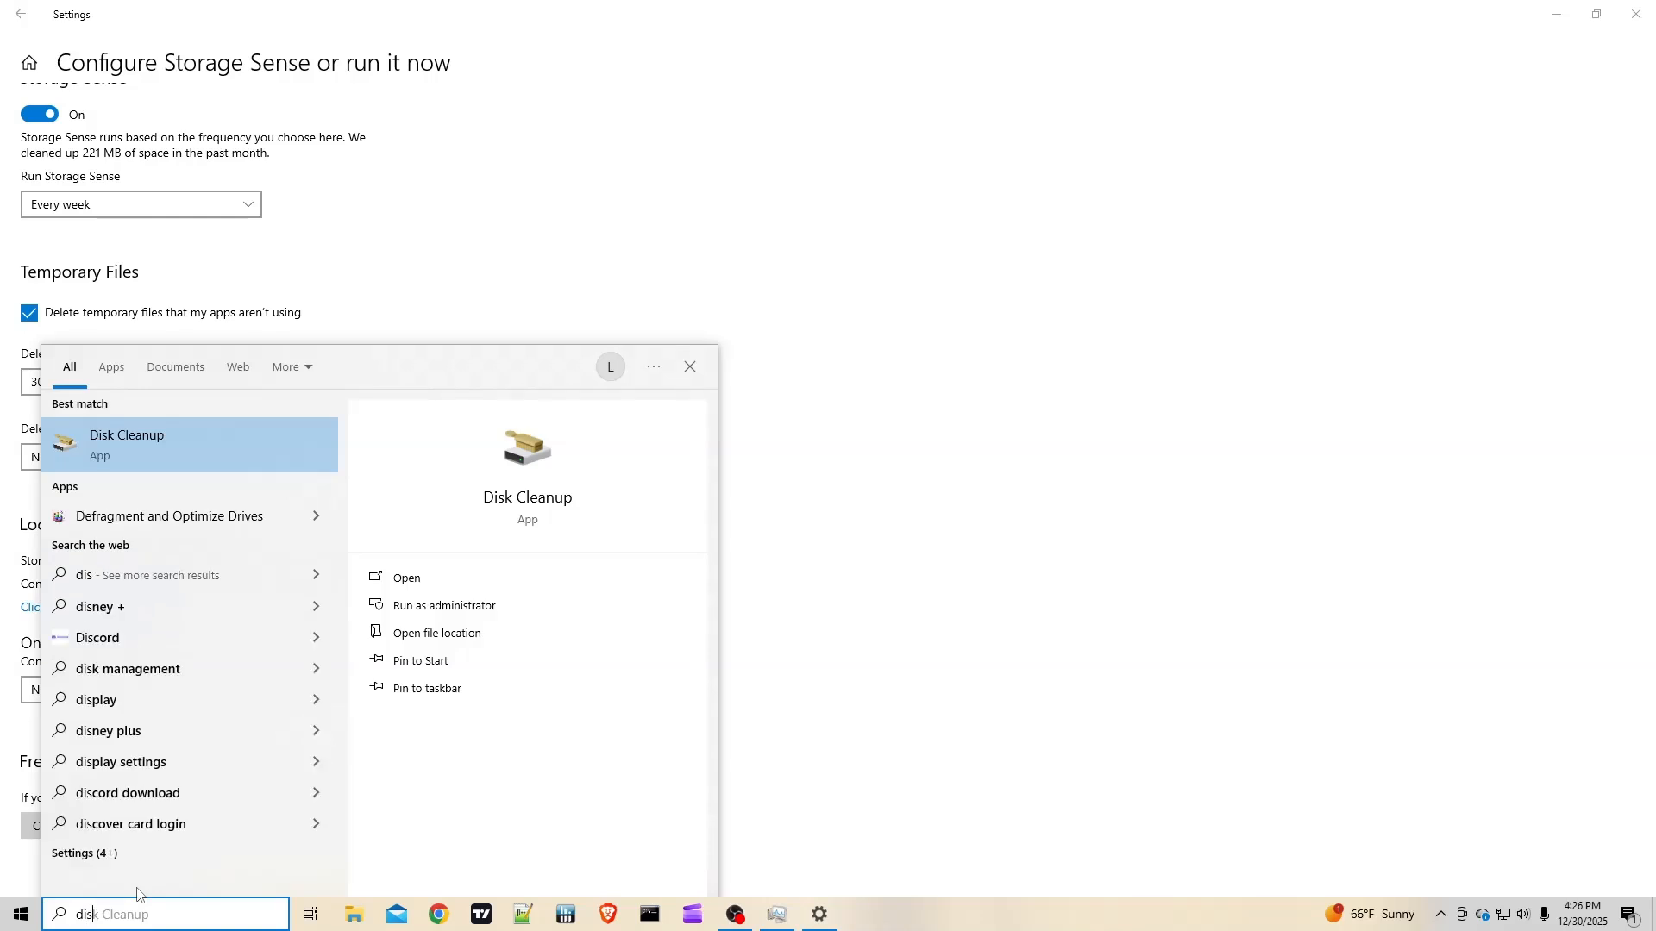
text(k)
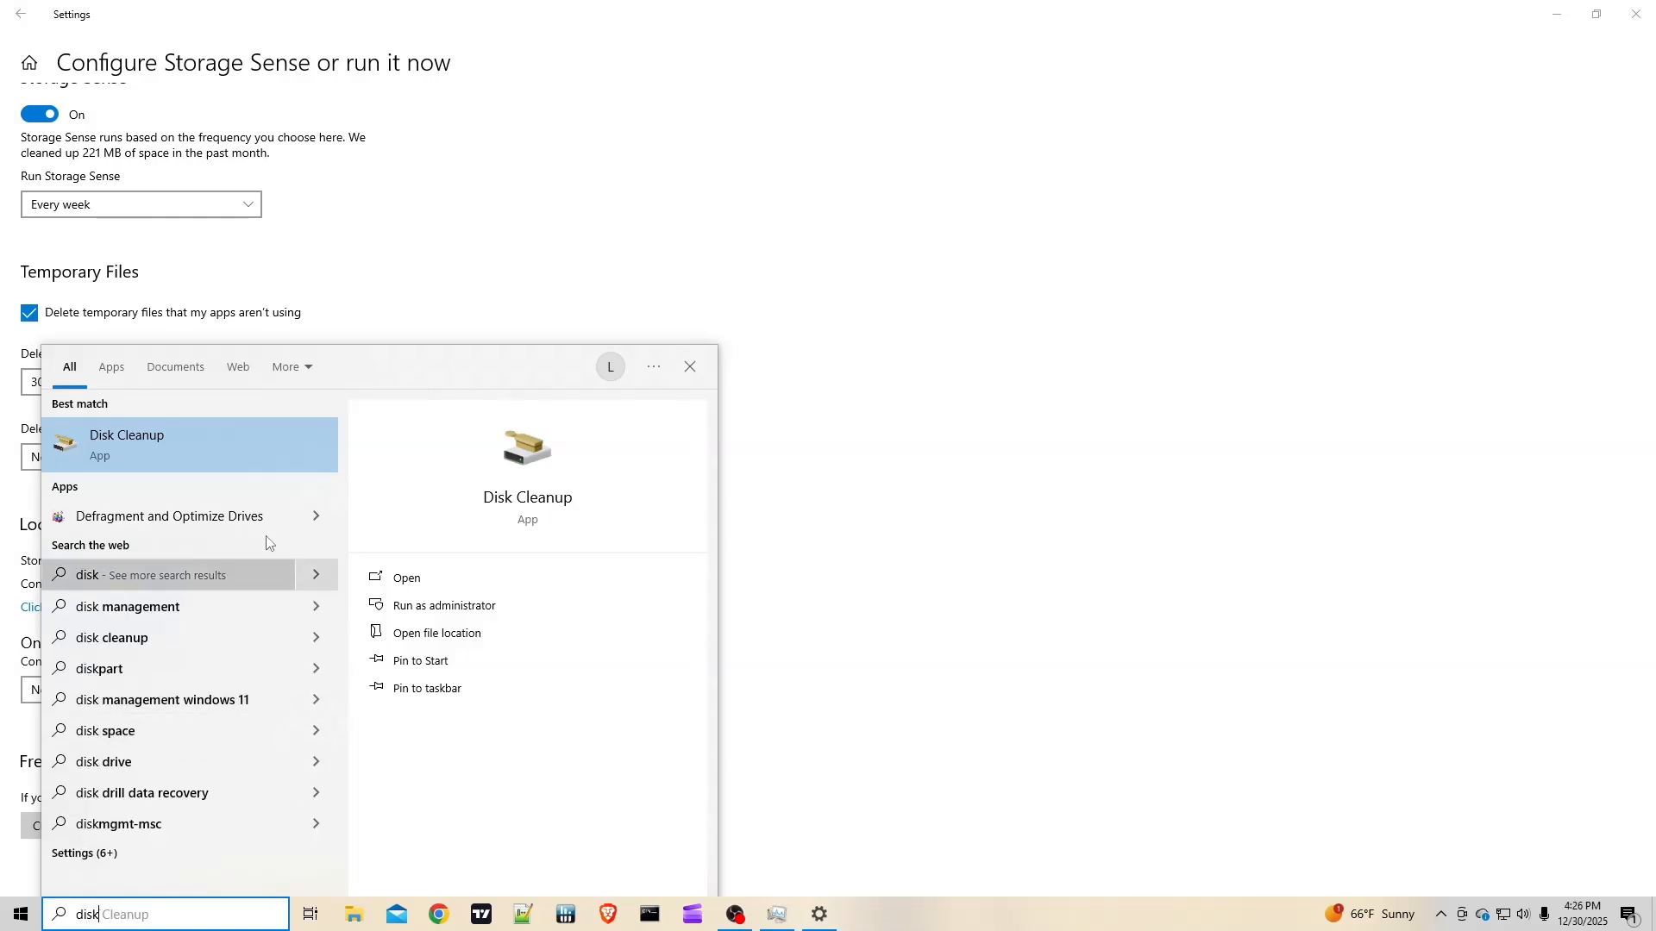
click(132, 444)
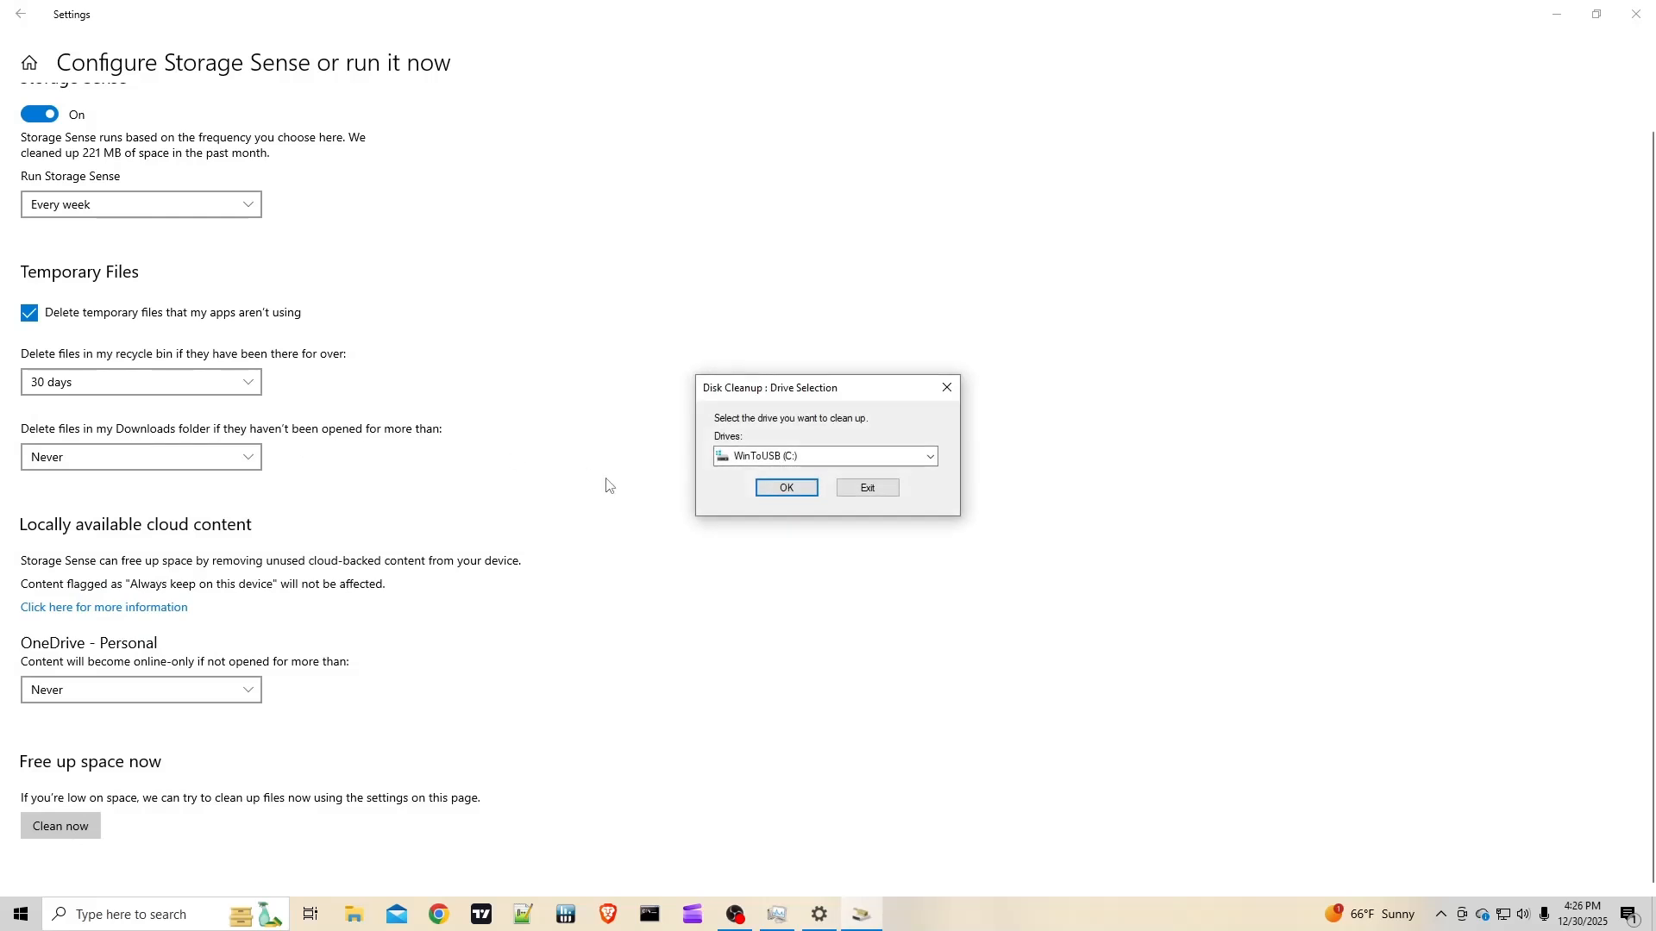
click(785, 488)
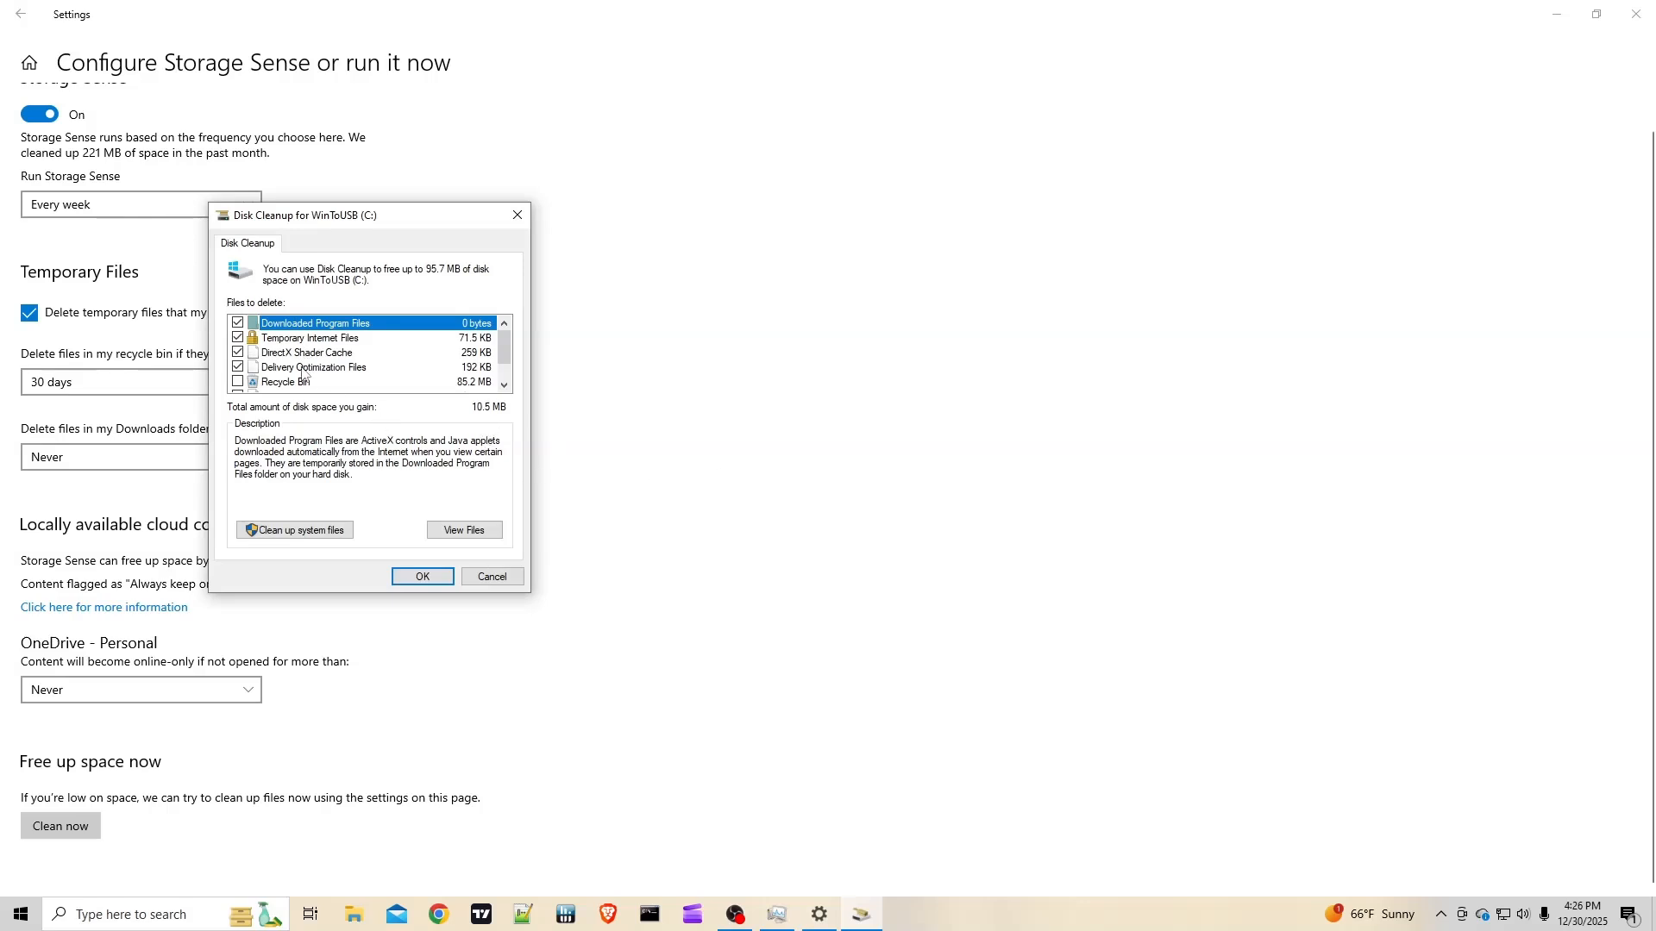
- Add Temporary files and Recycle Bin to the cleanup selection and permanently delete the selected files
scroll(244, 383, down, 1)
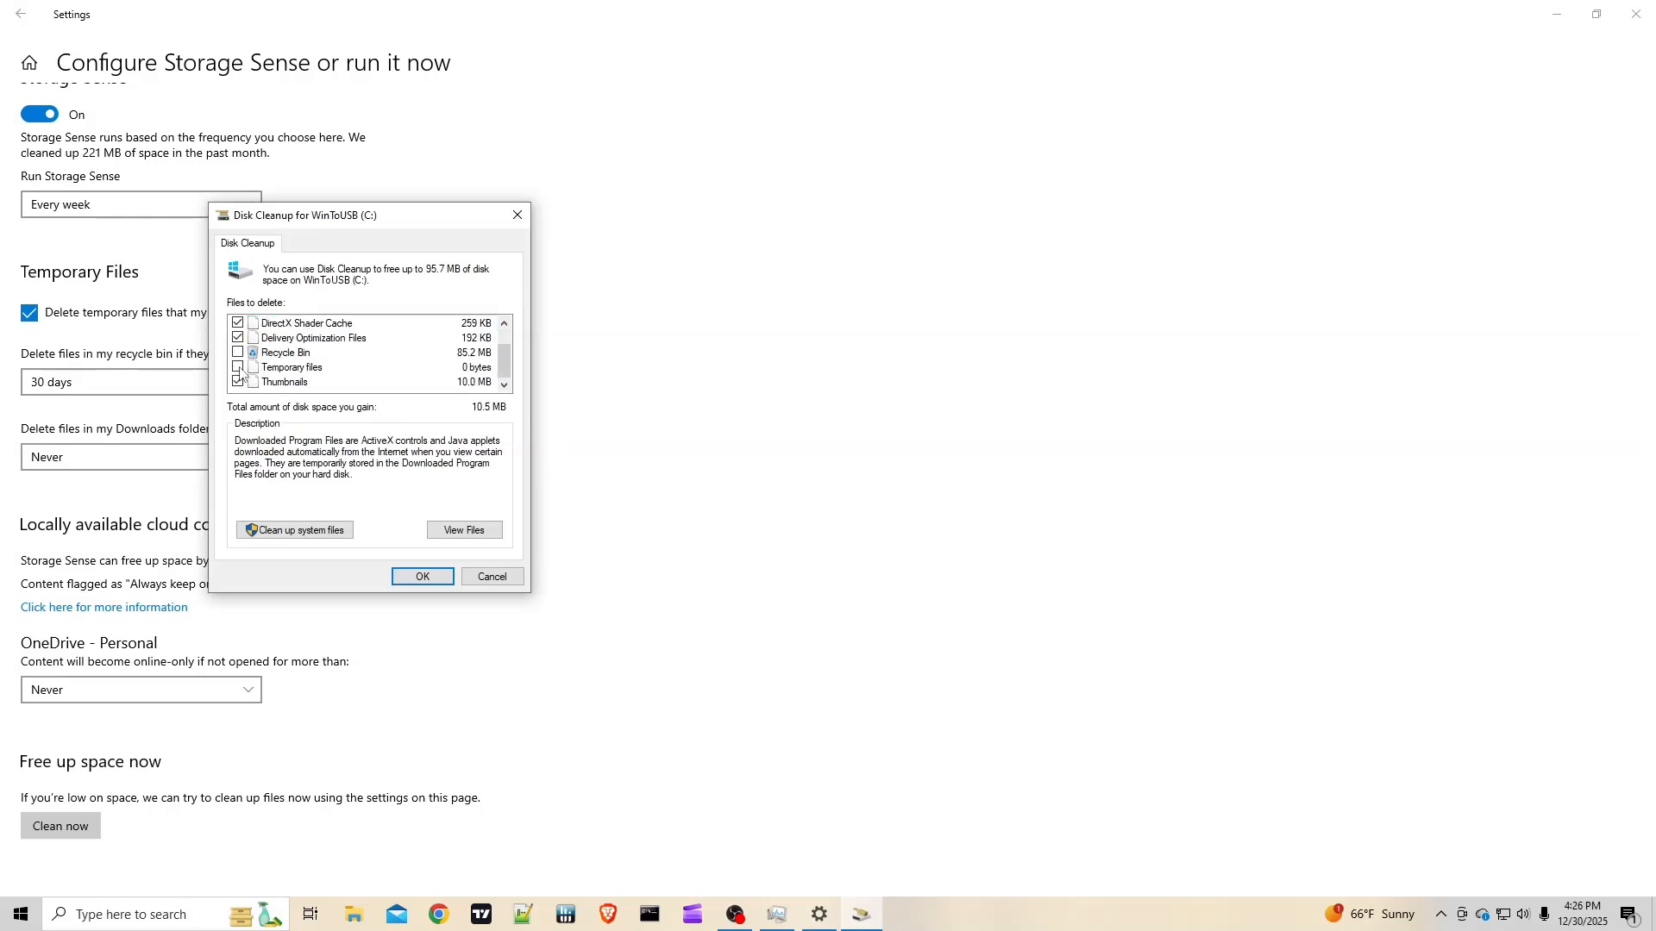
click(238, 367)
click(238, 353)
click(415, 580)
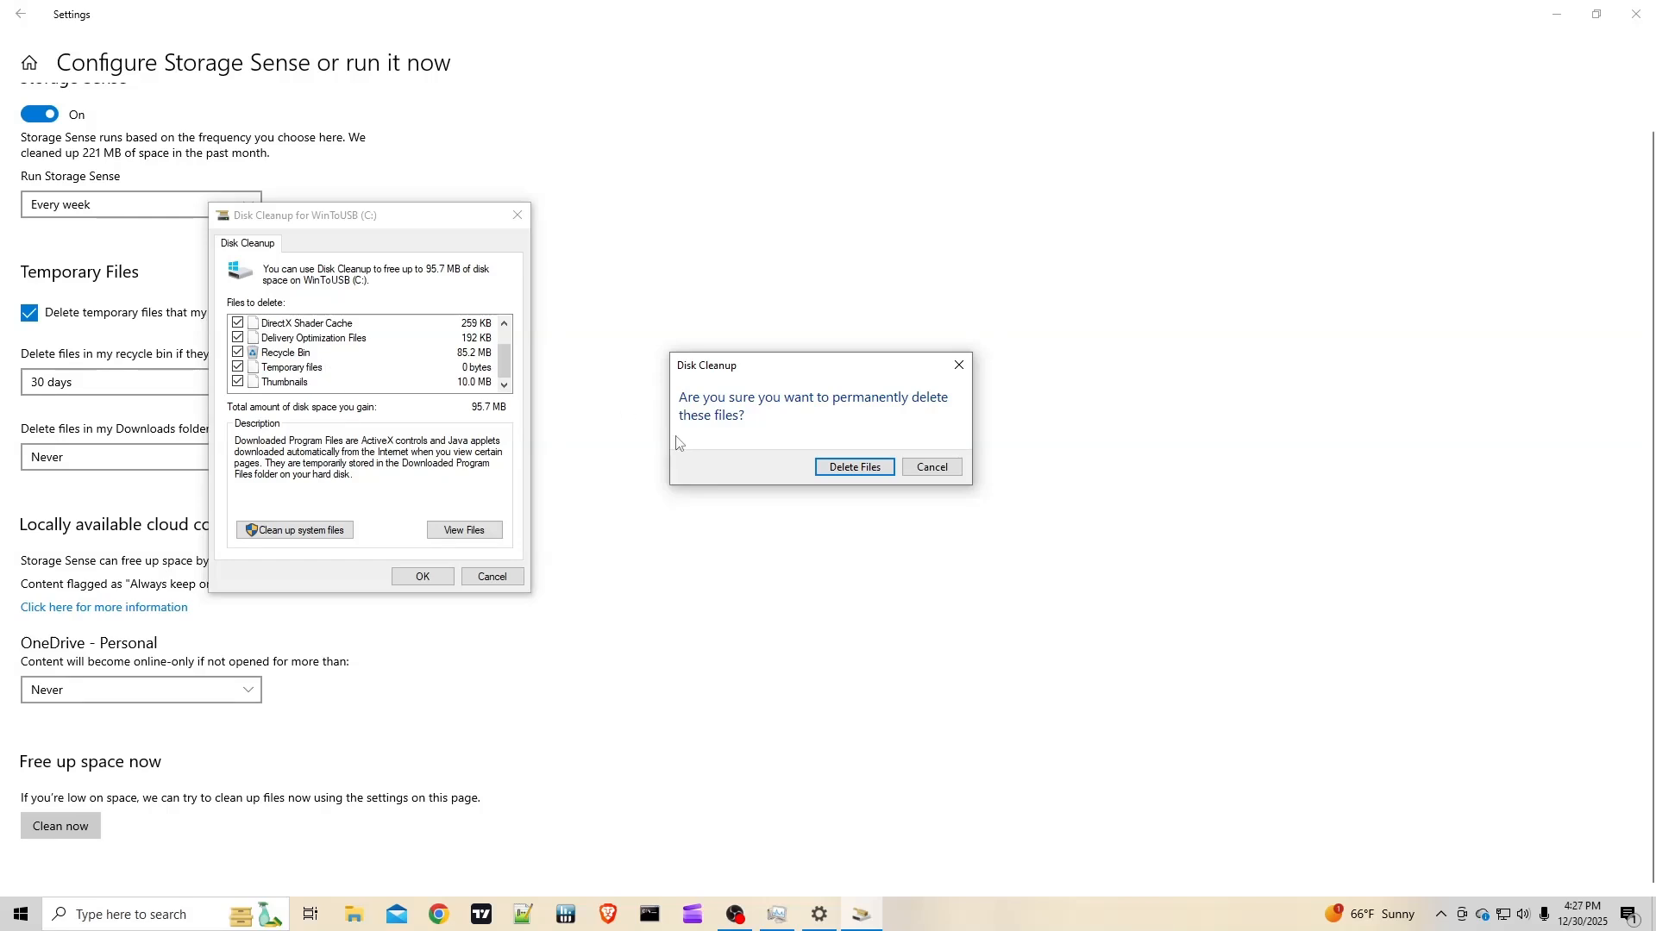
click(842, 472)
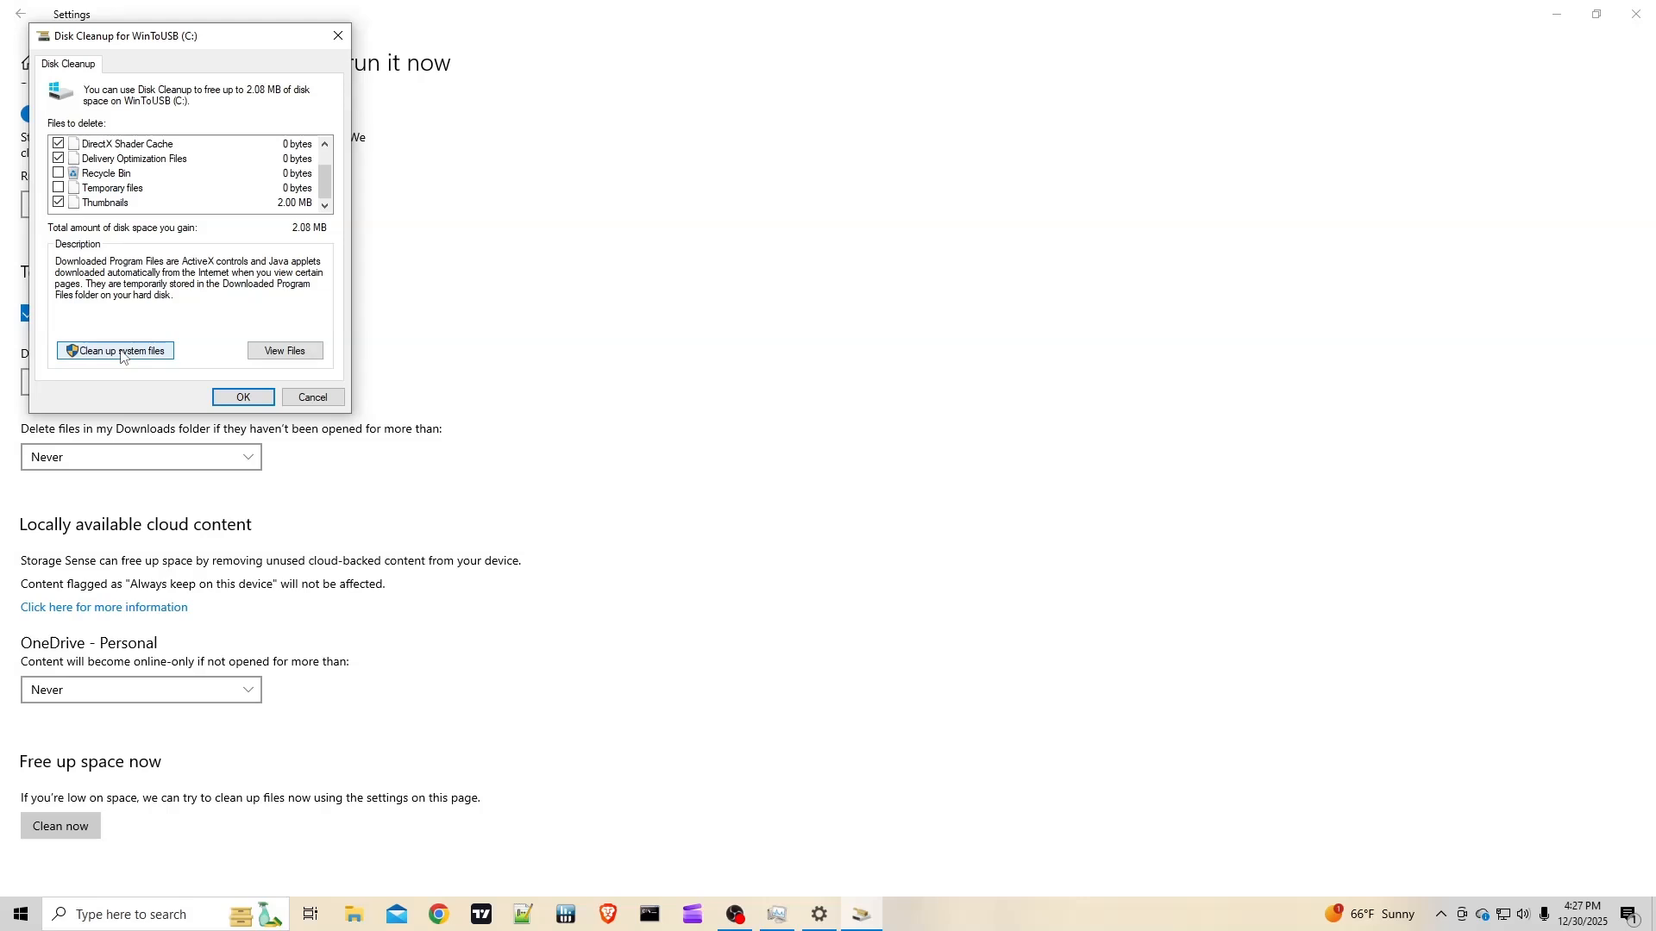
- Rescan the WinToUSB (C:) drive in Disk Cleanup with system files included
click(121, 352)
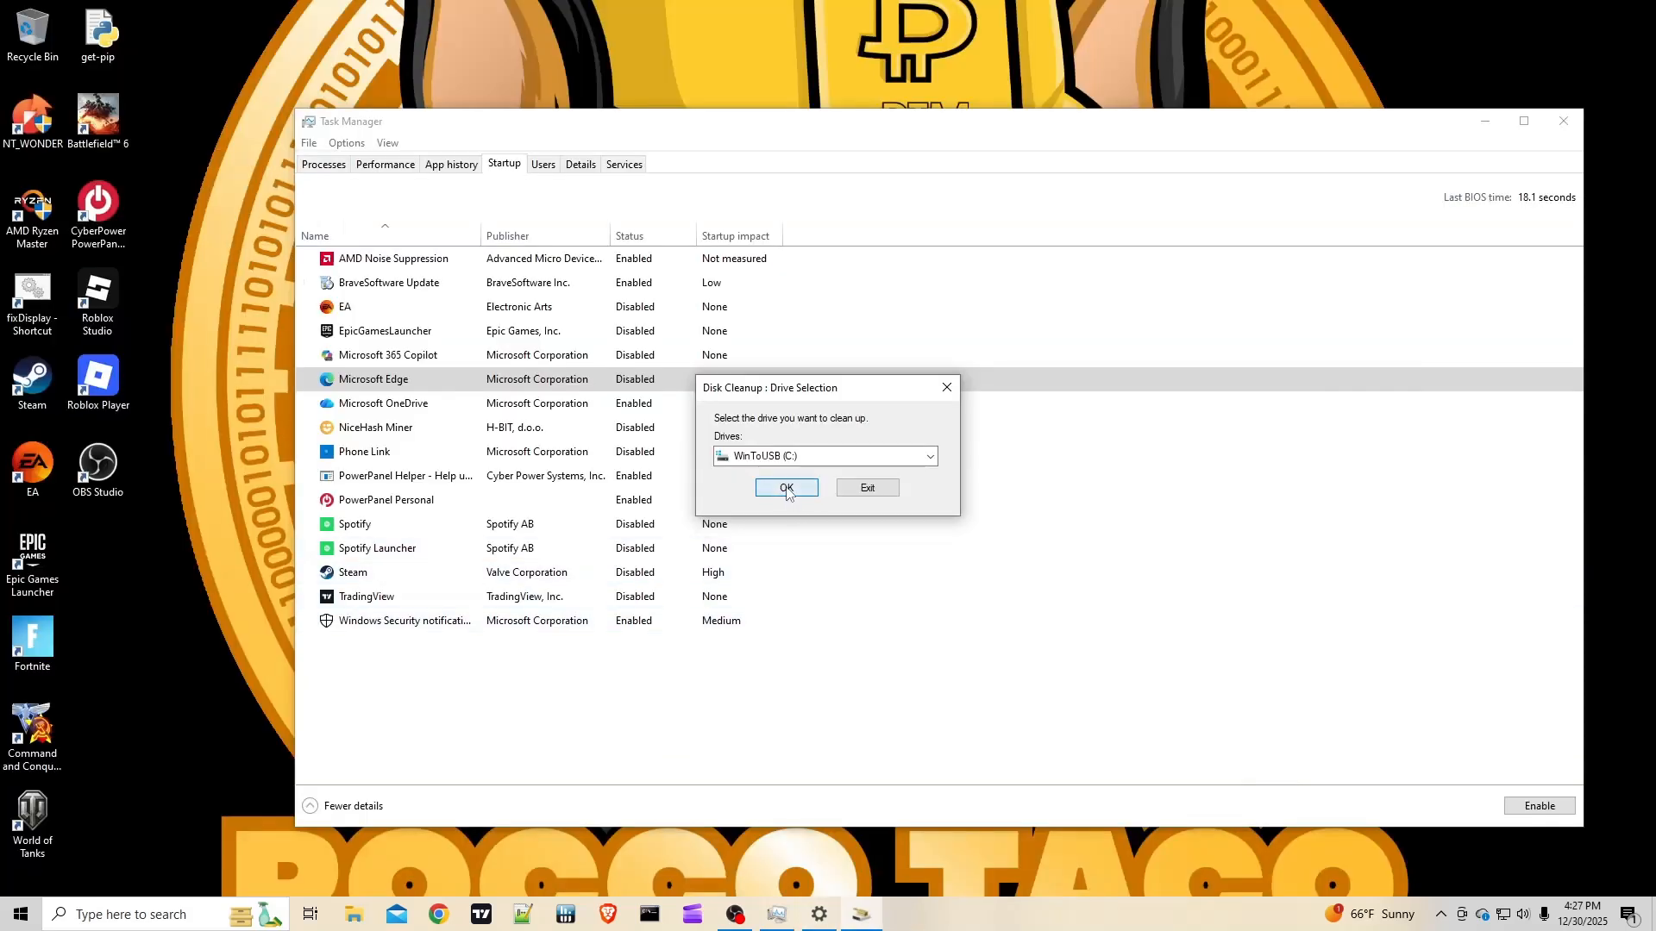
click(787, 485)
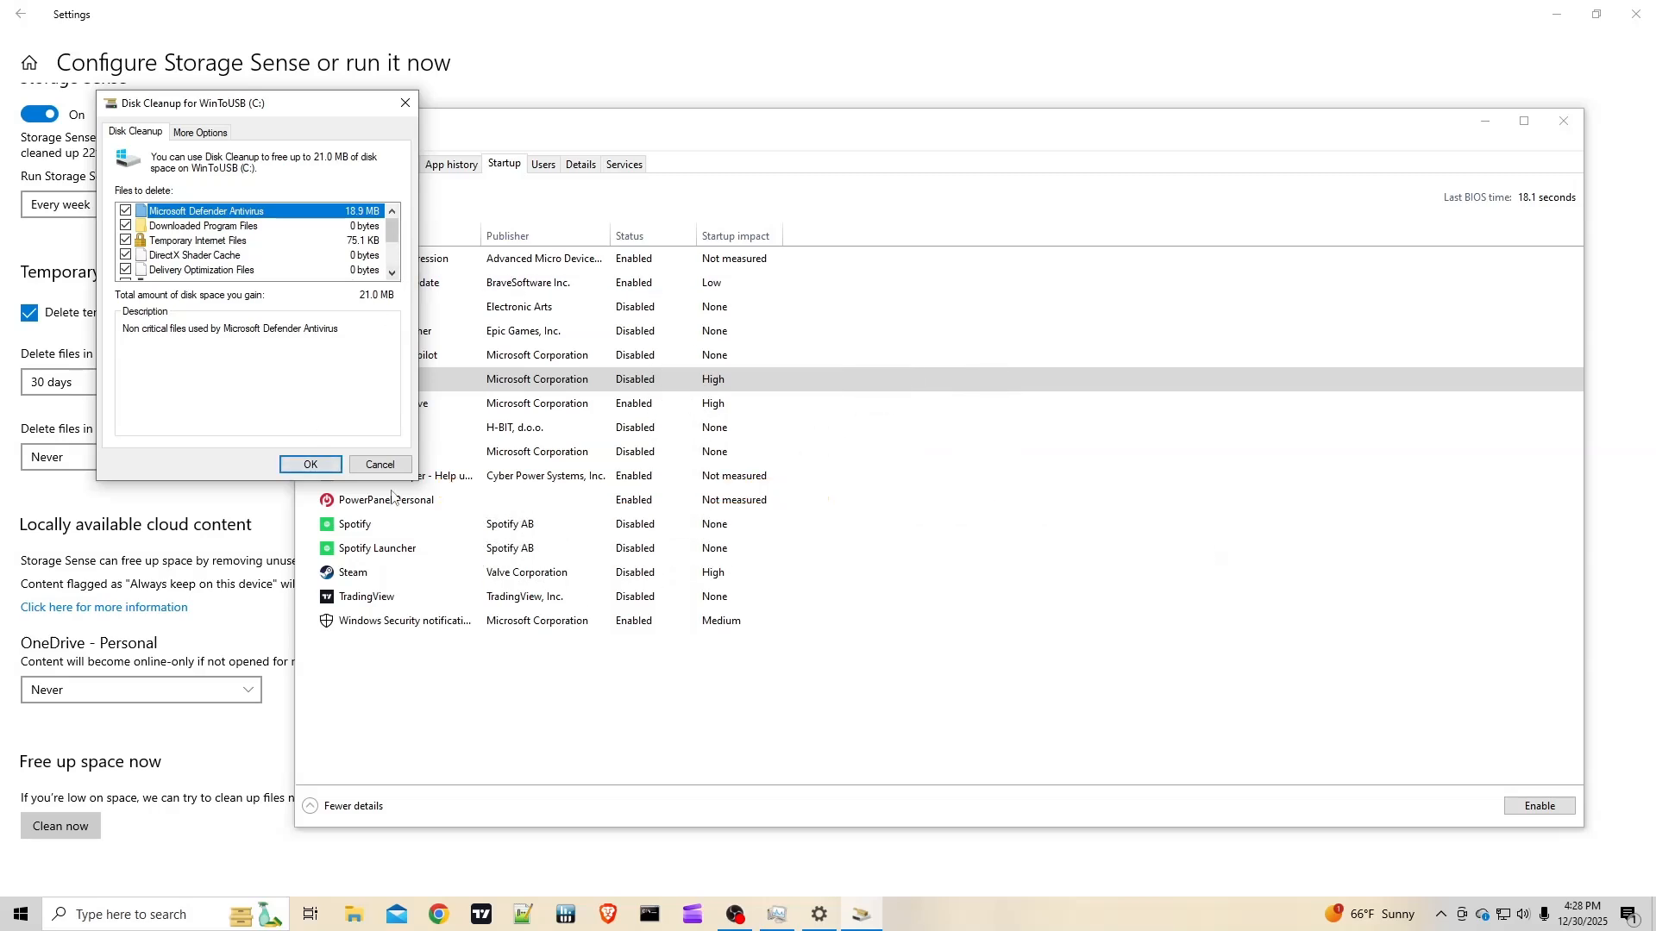
- Open Windows Settings and go to the Apps & features page
click(20, 918)
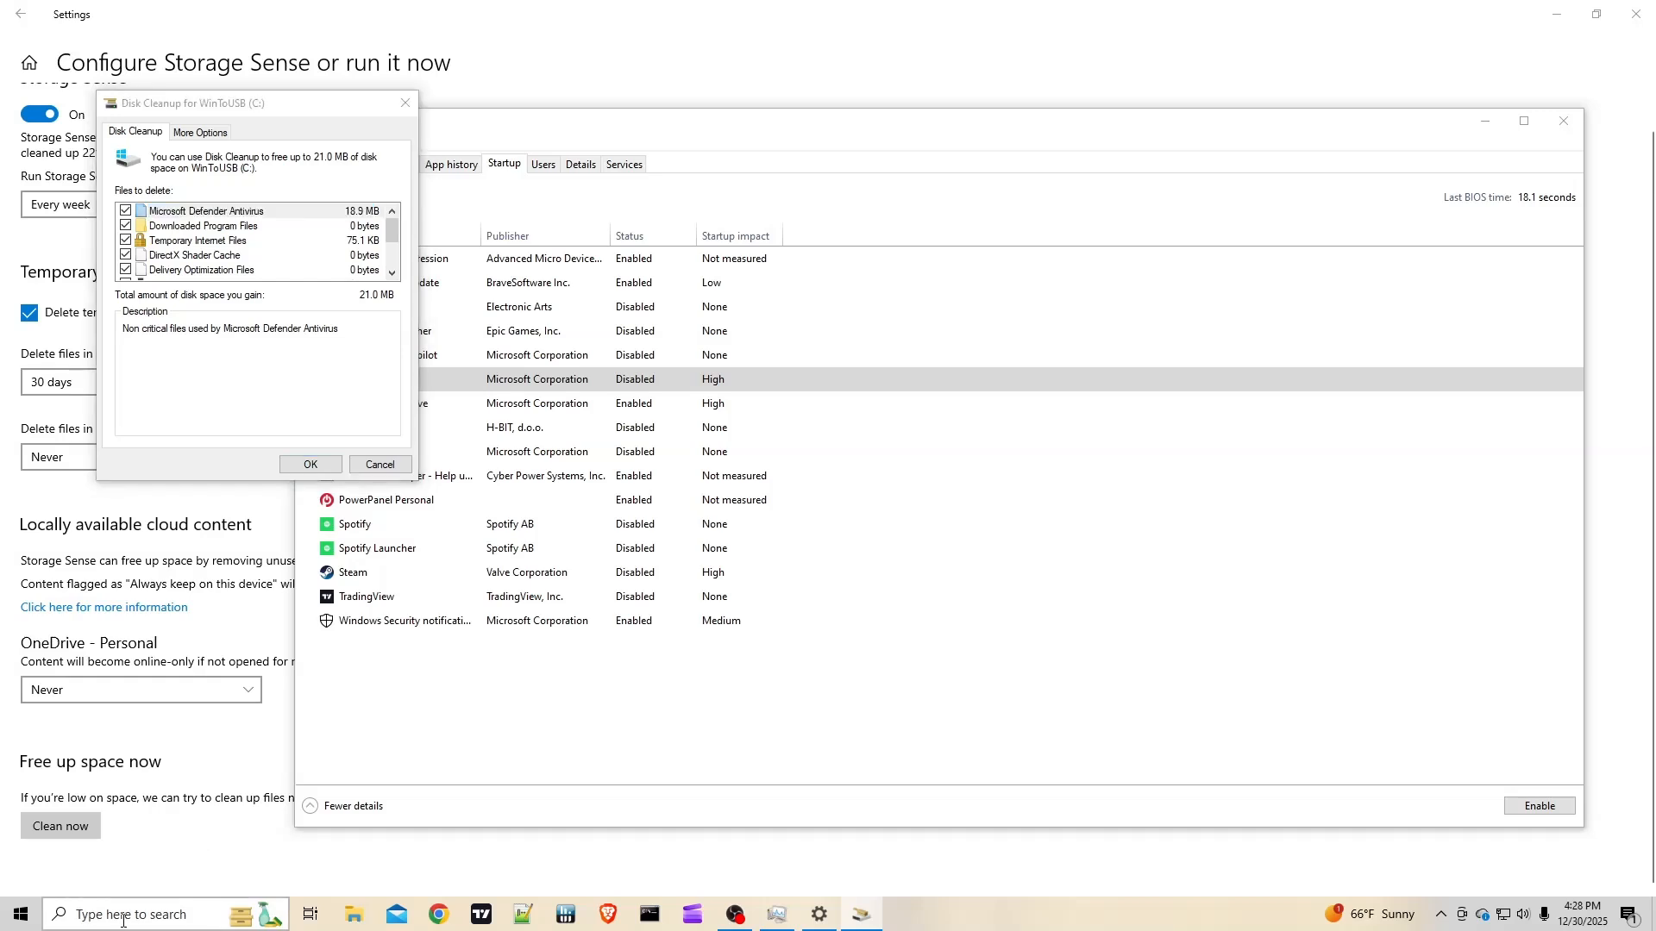
click(21, 917)
click(20, 918)
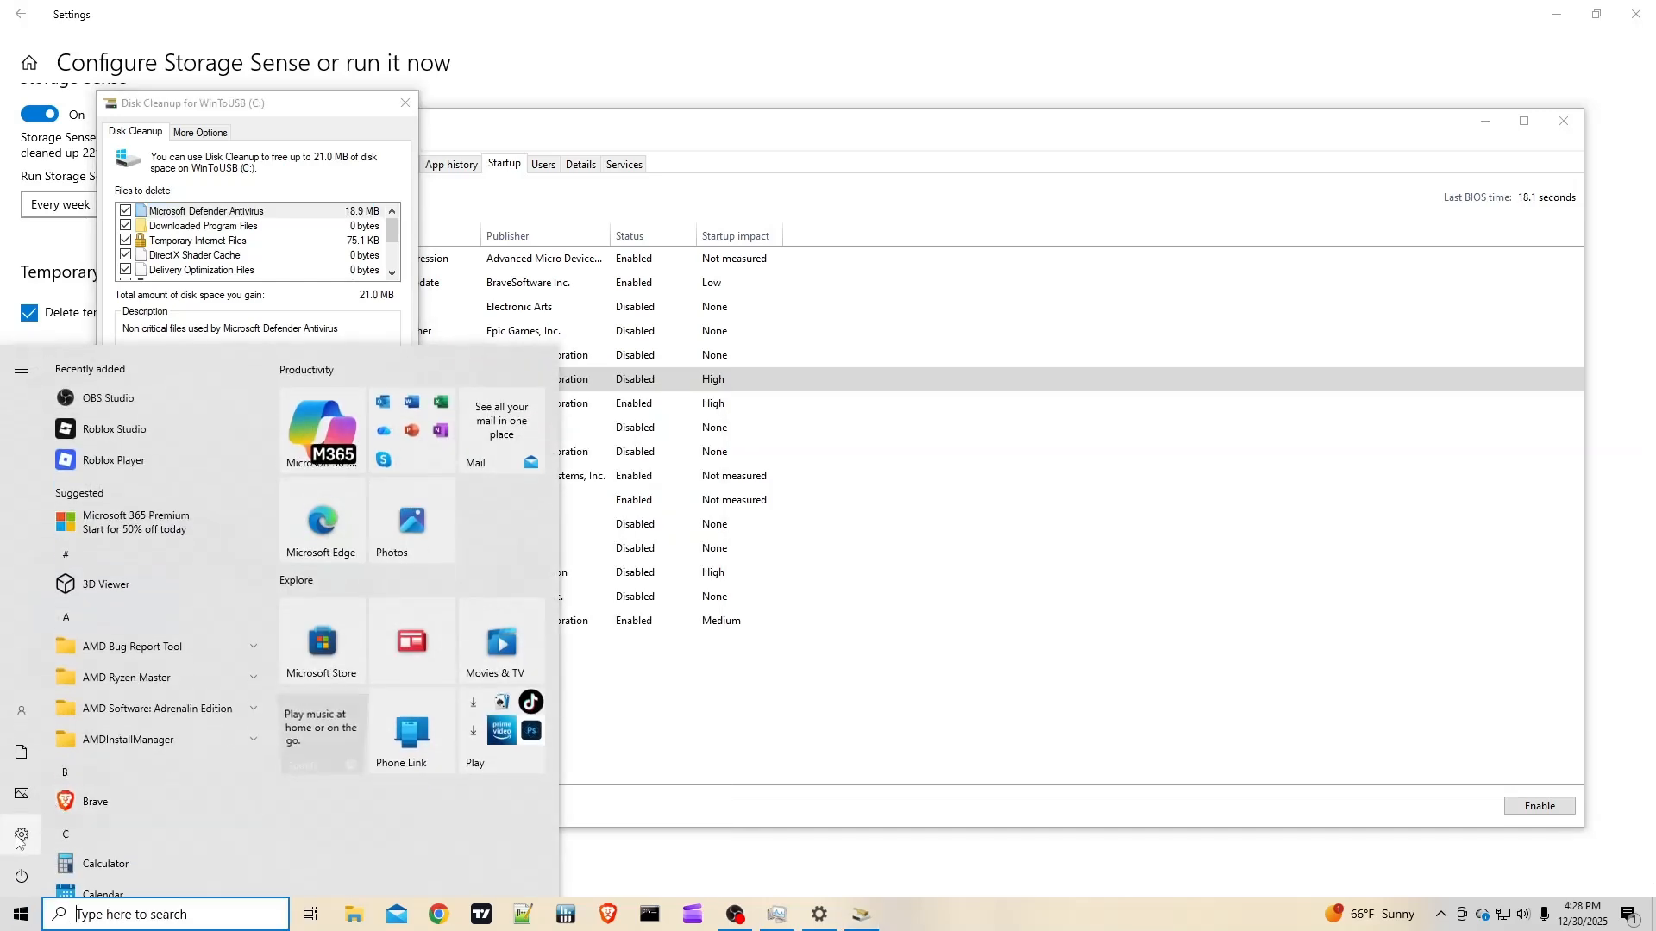
click(25, 843)
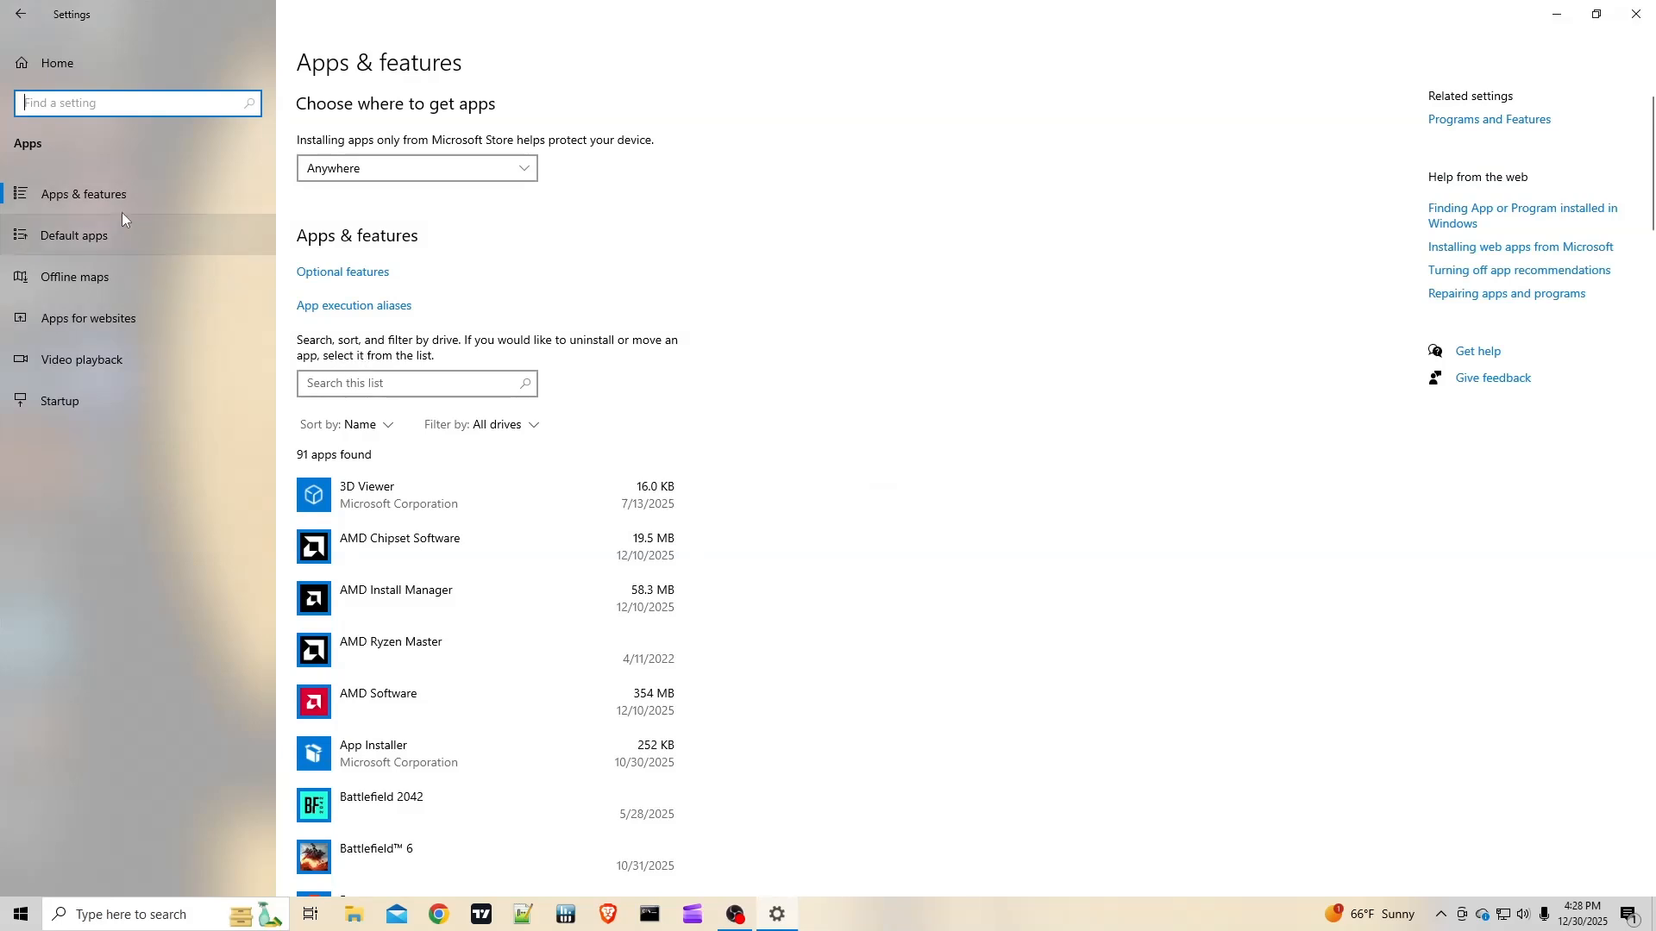
click(94, 194)
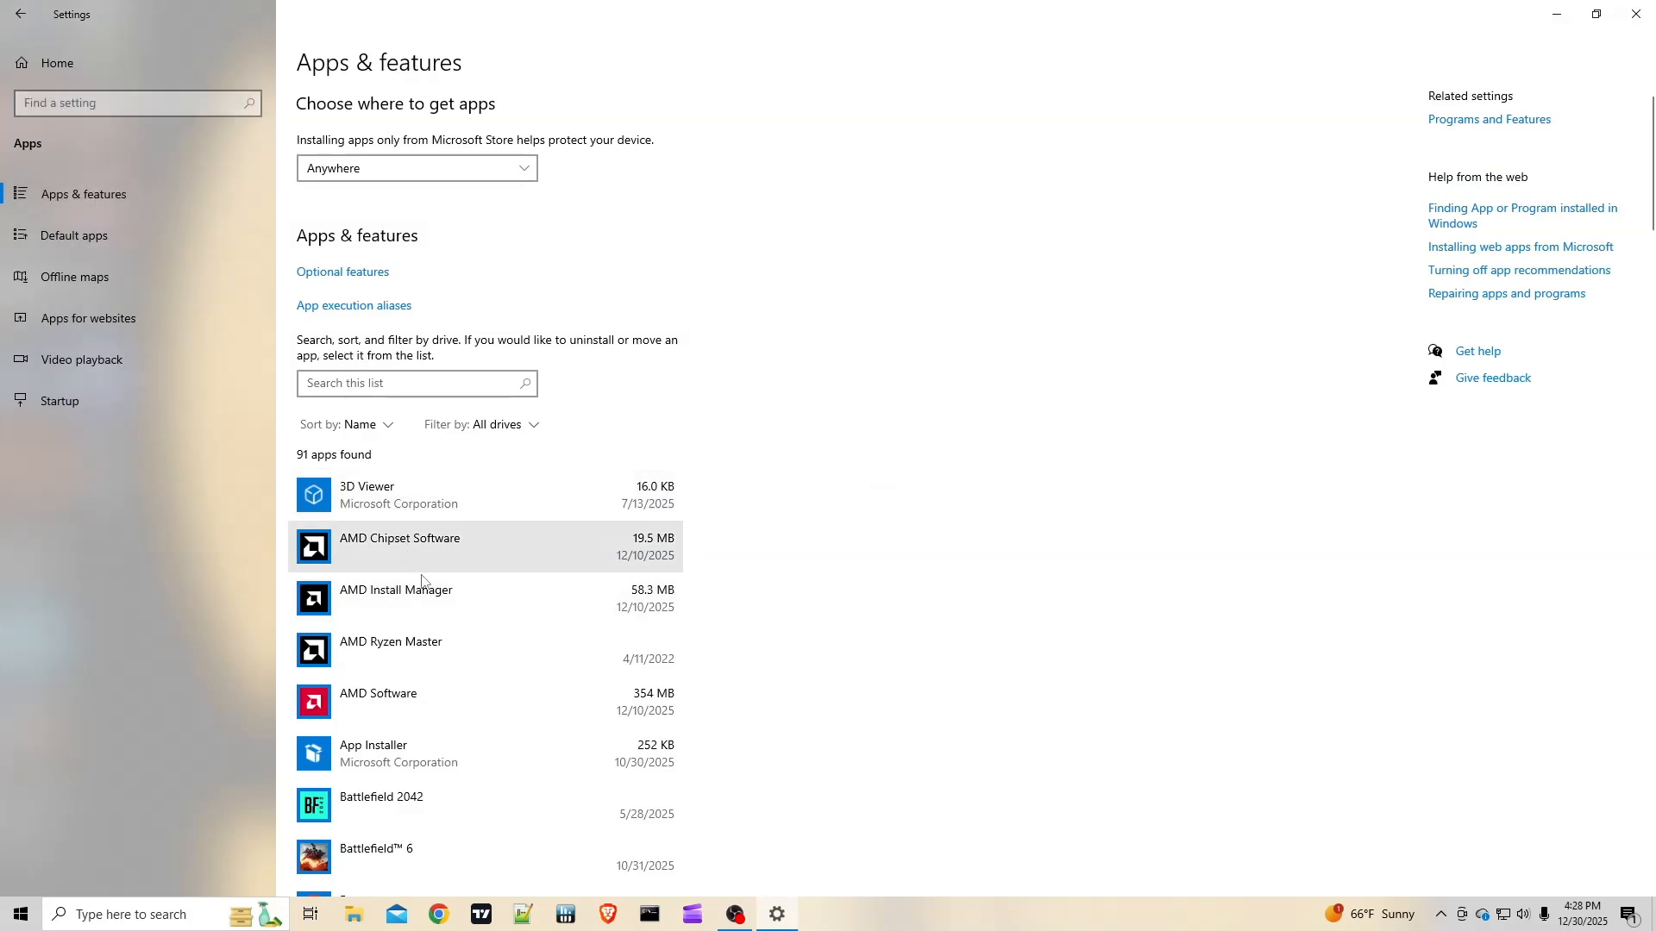
- Look through the installed apps list for unneeded programs, expand the AMD Software entry to view its uninstall option, and close Settings
scroll(414, 561, down, 2)
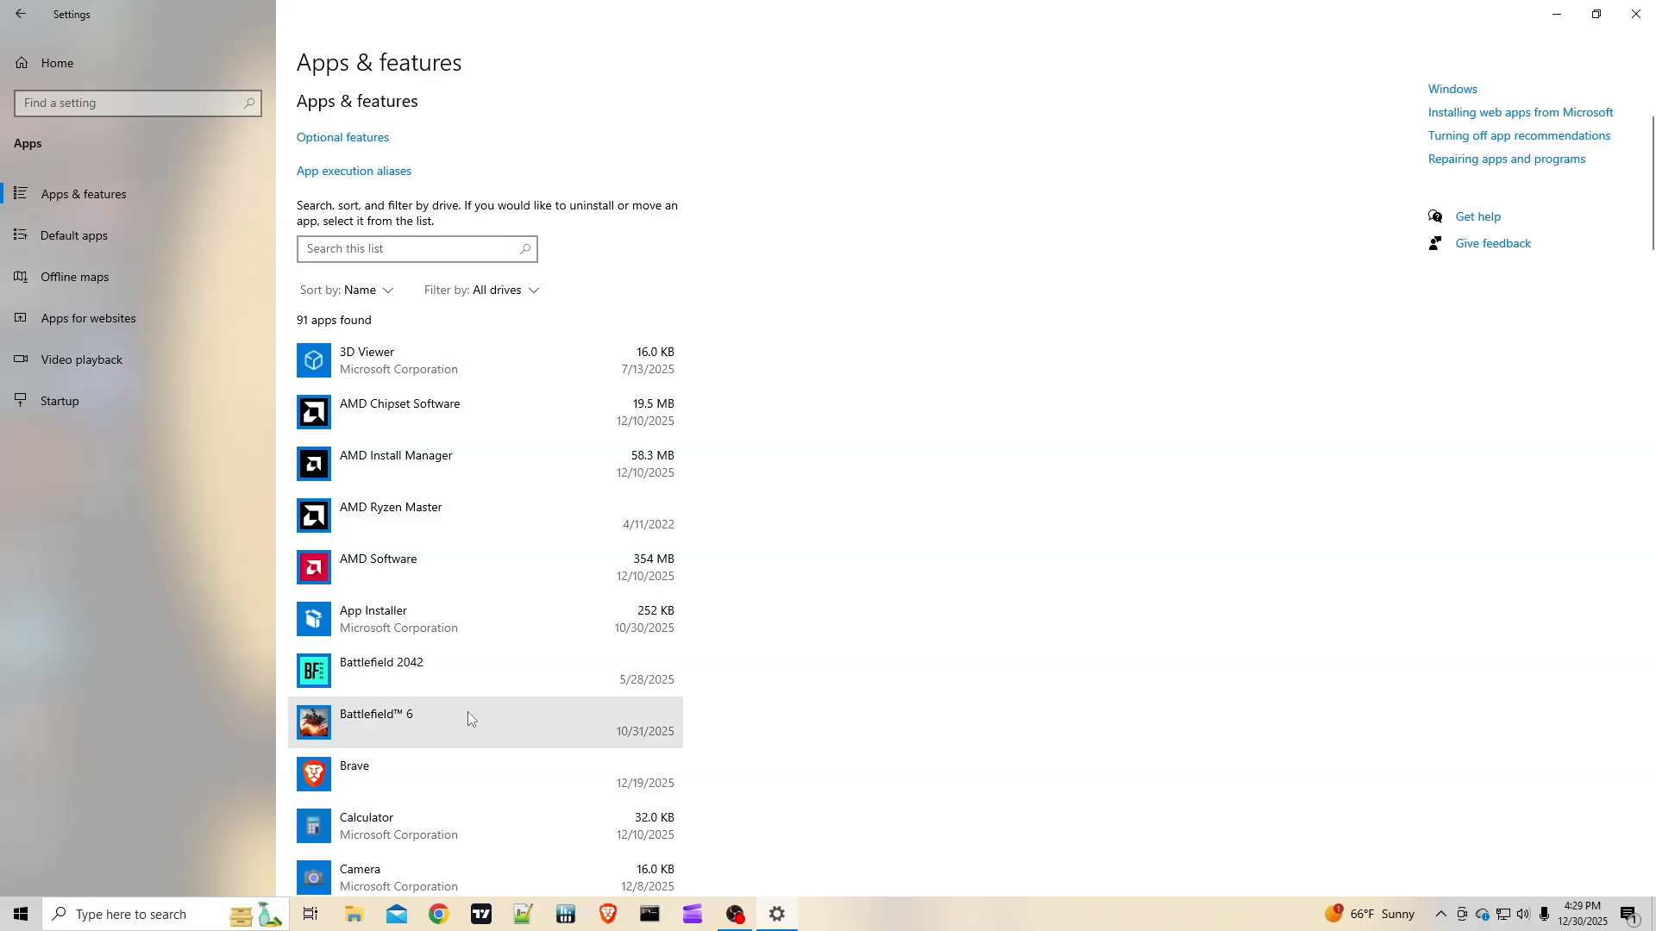
scroll(526, 690, down, 4)
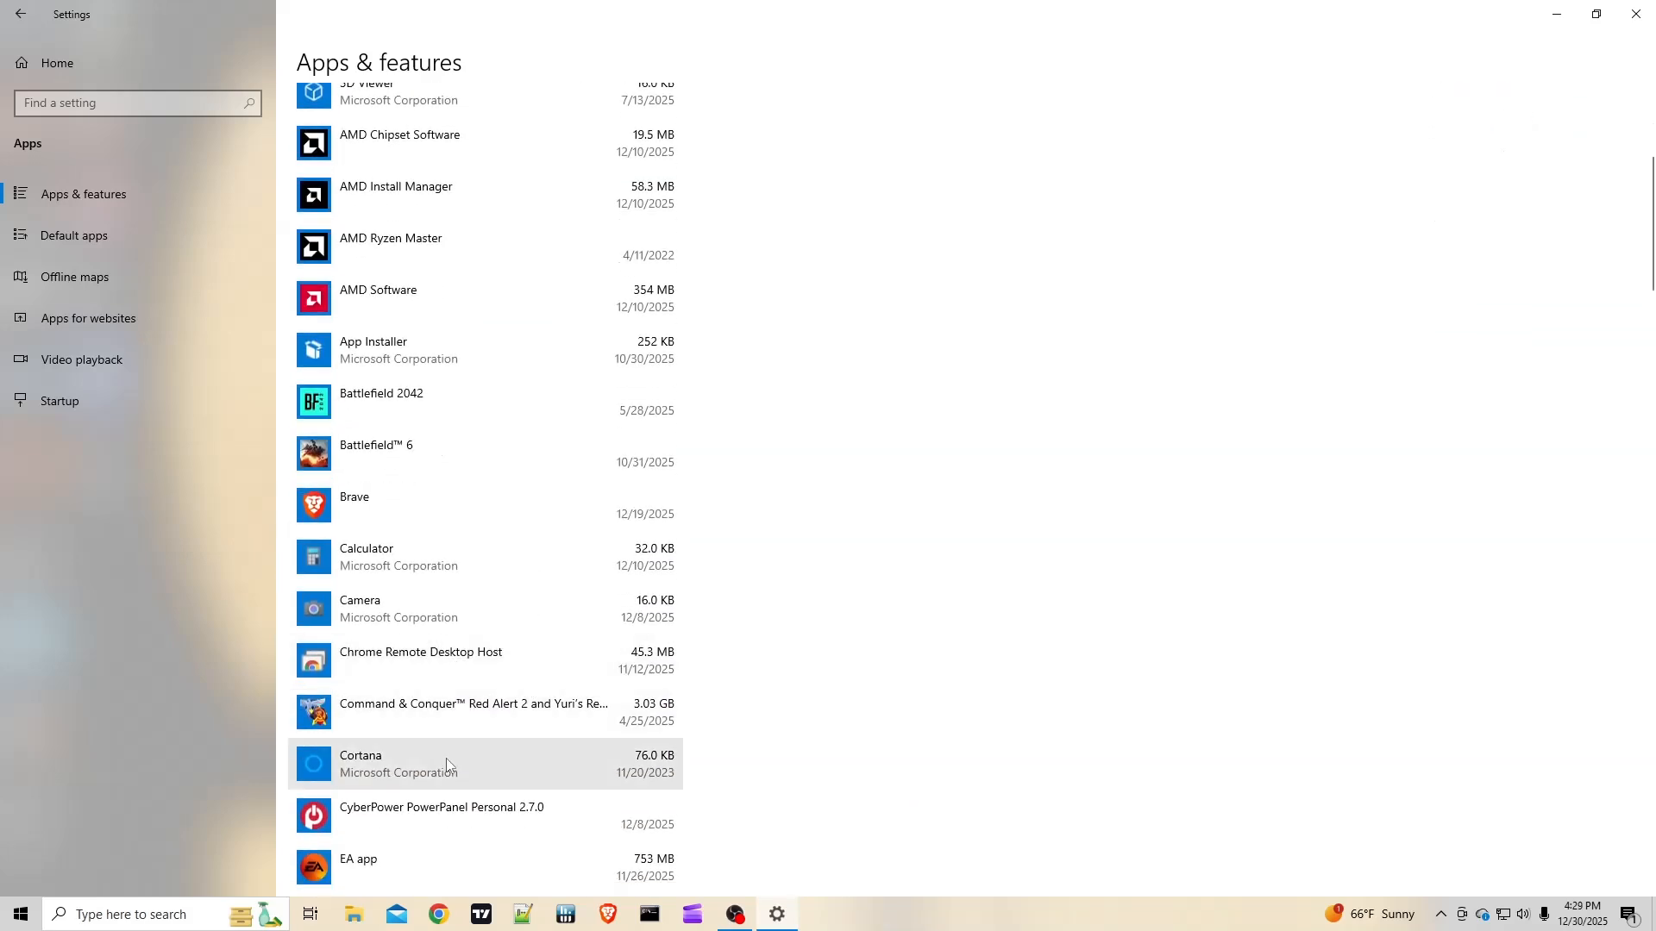
scroll(446, 758, down, 2)
scroll(588, 757, down, 8)
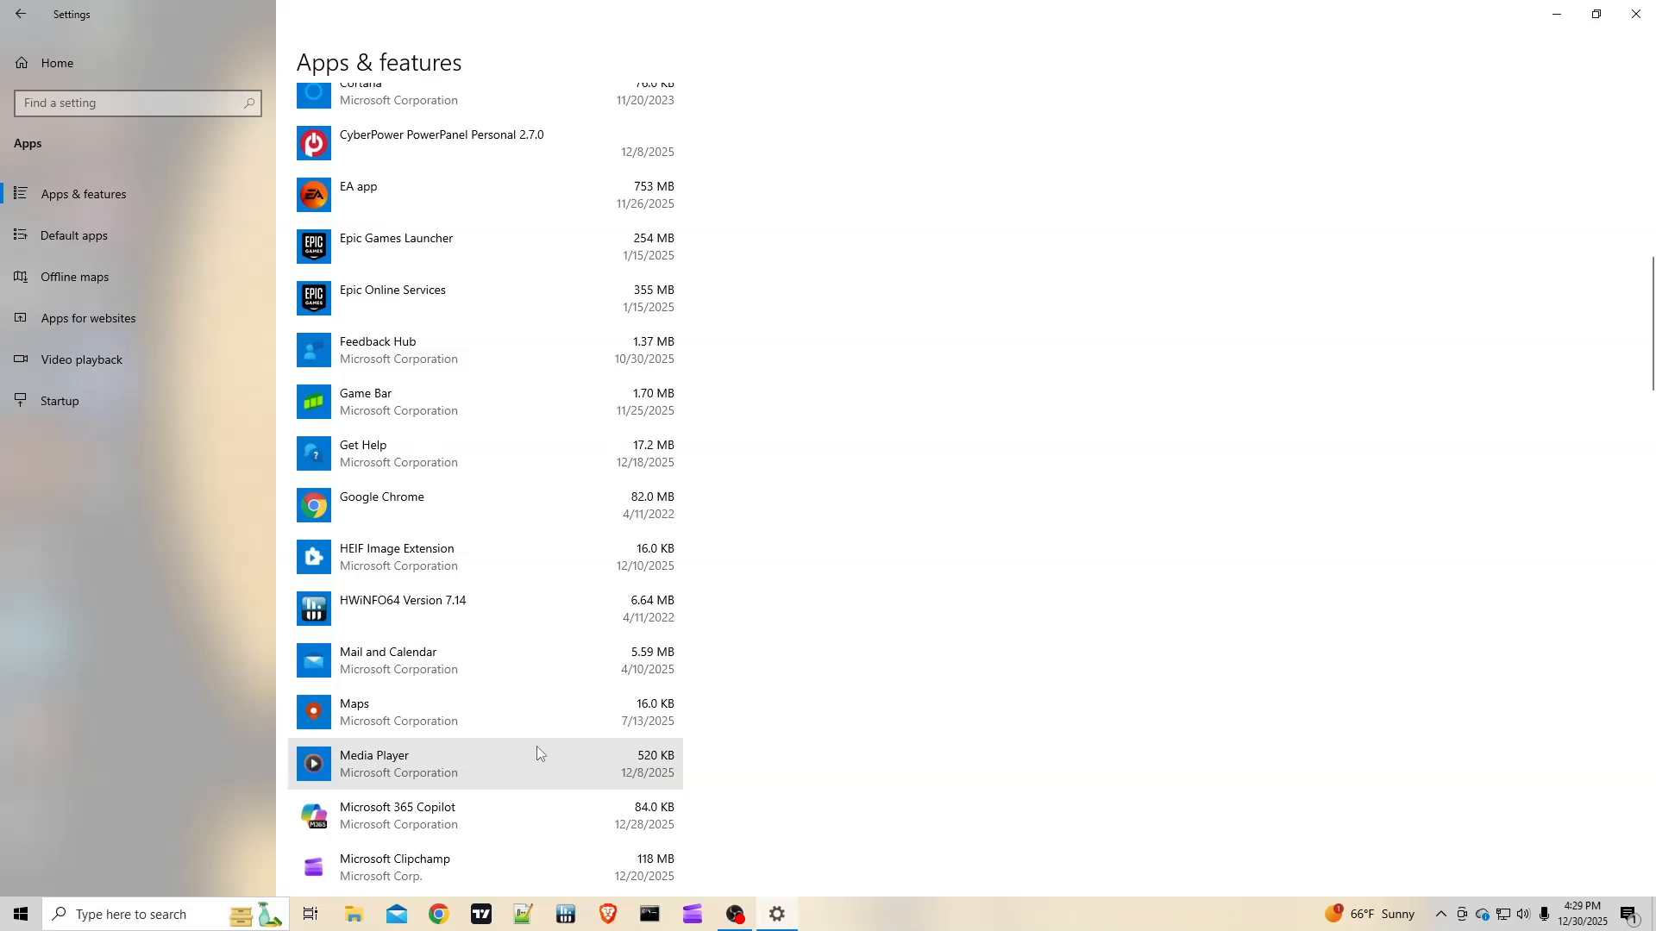
scroll(536, 747, down, 4)
scroll(557, 741, down, 6)
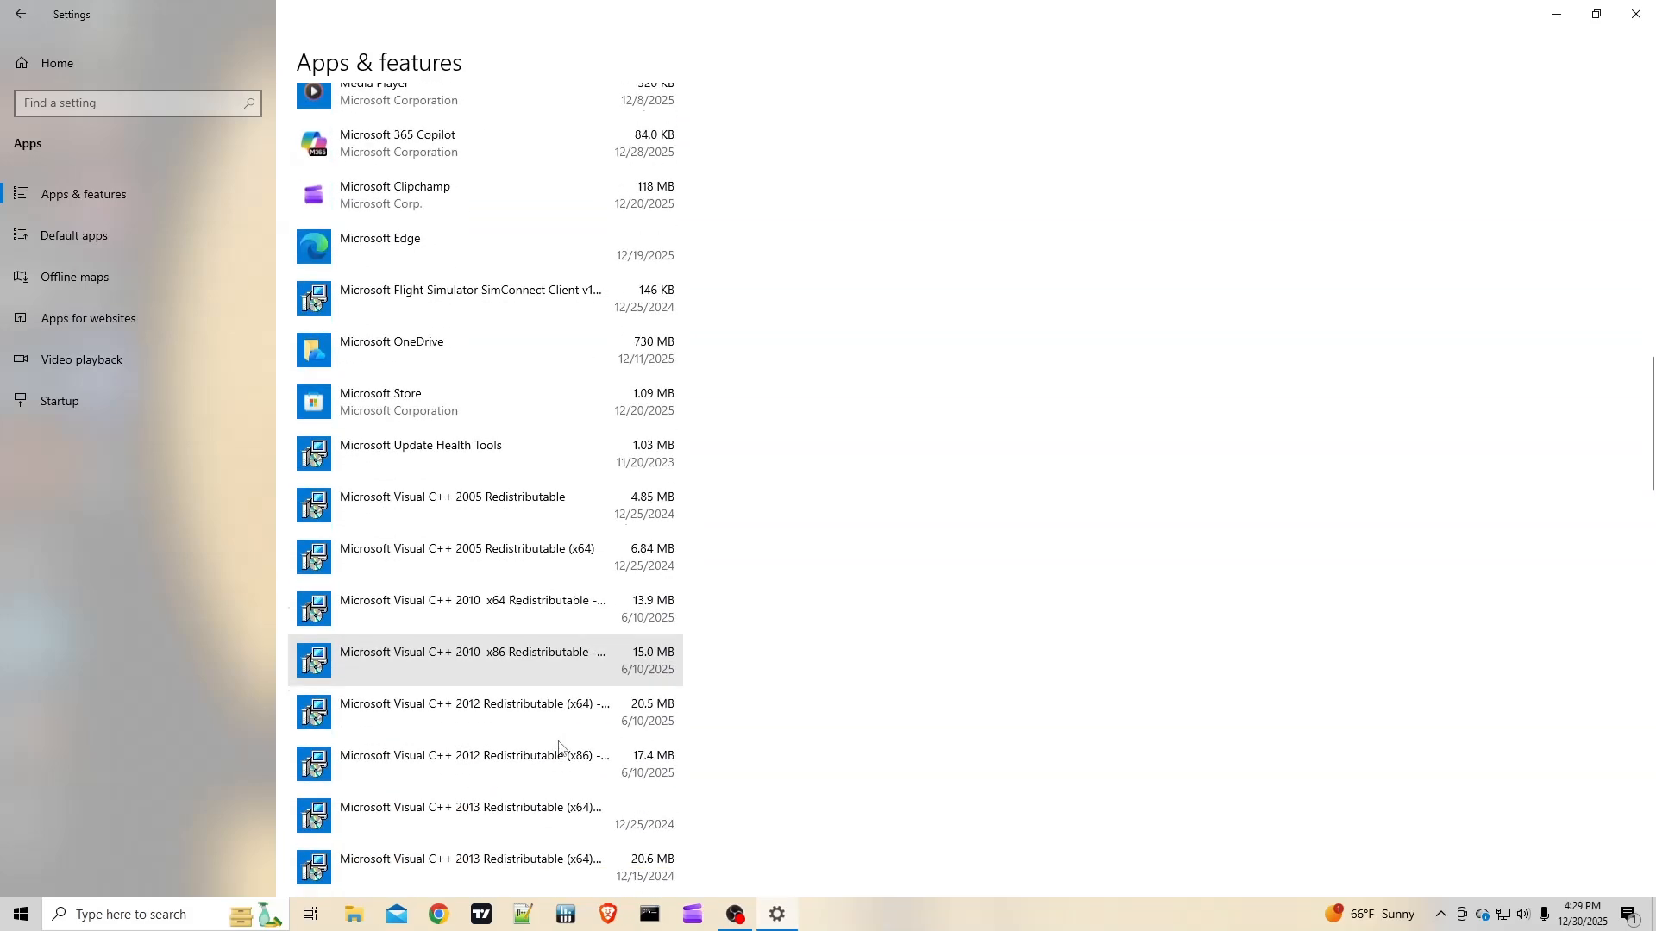
scroll(559, 747, down, 10)
scroll(561, 724, up, 20)
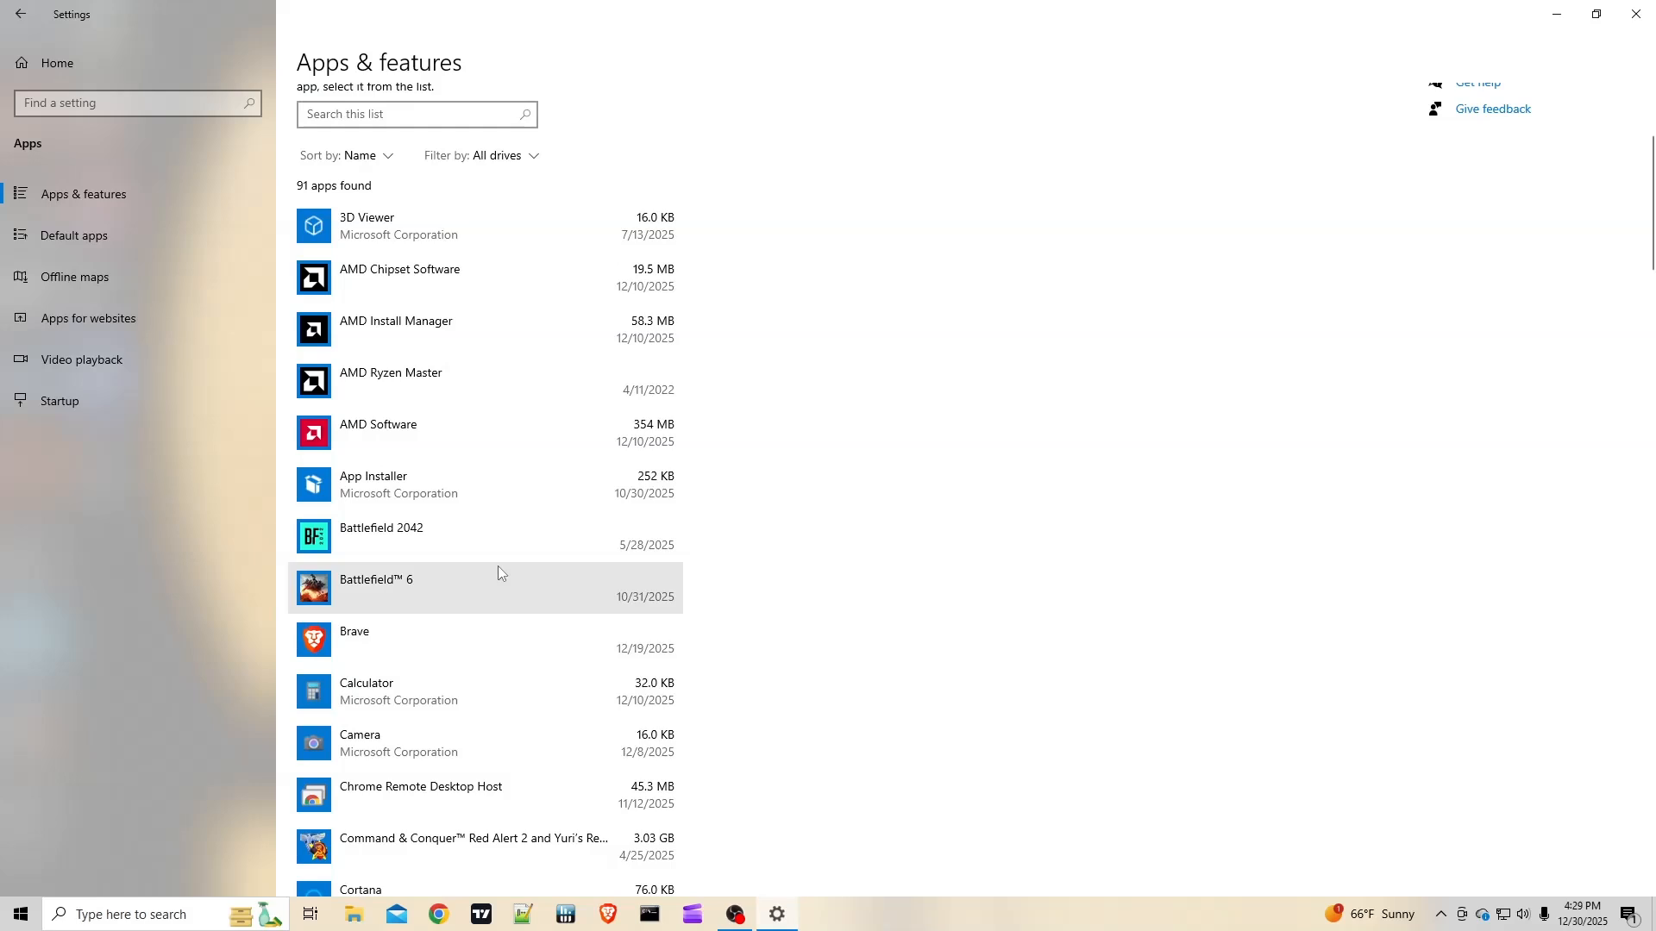
click(399, 437)
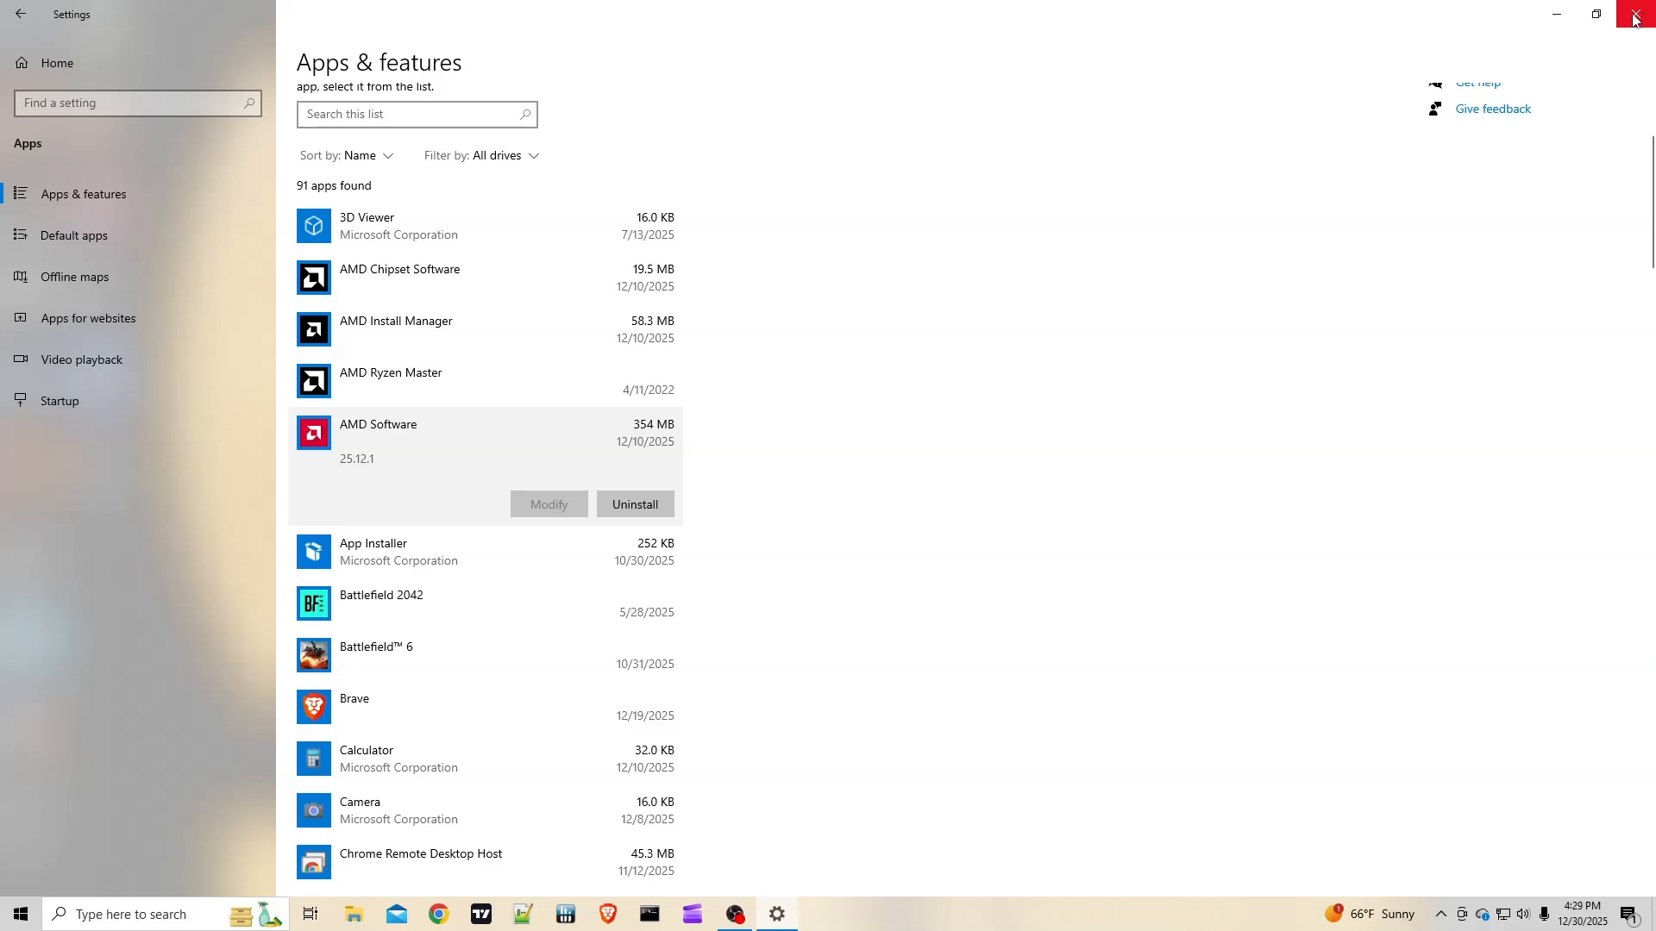
click(1636, 19)
- Search Windows for "windows", launch Windows Security and run a quick scan under Virus & threat protection
click(188, 921)
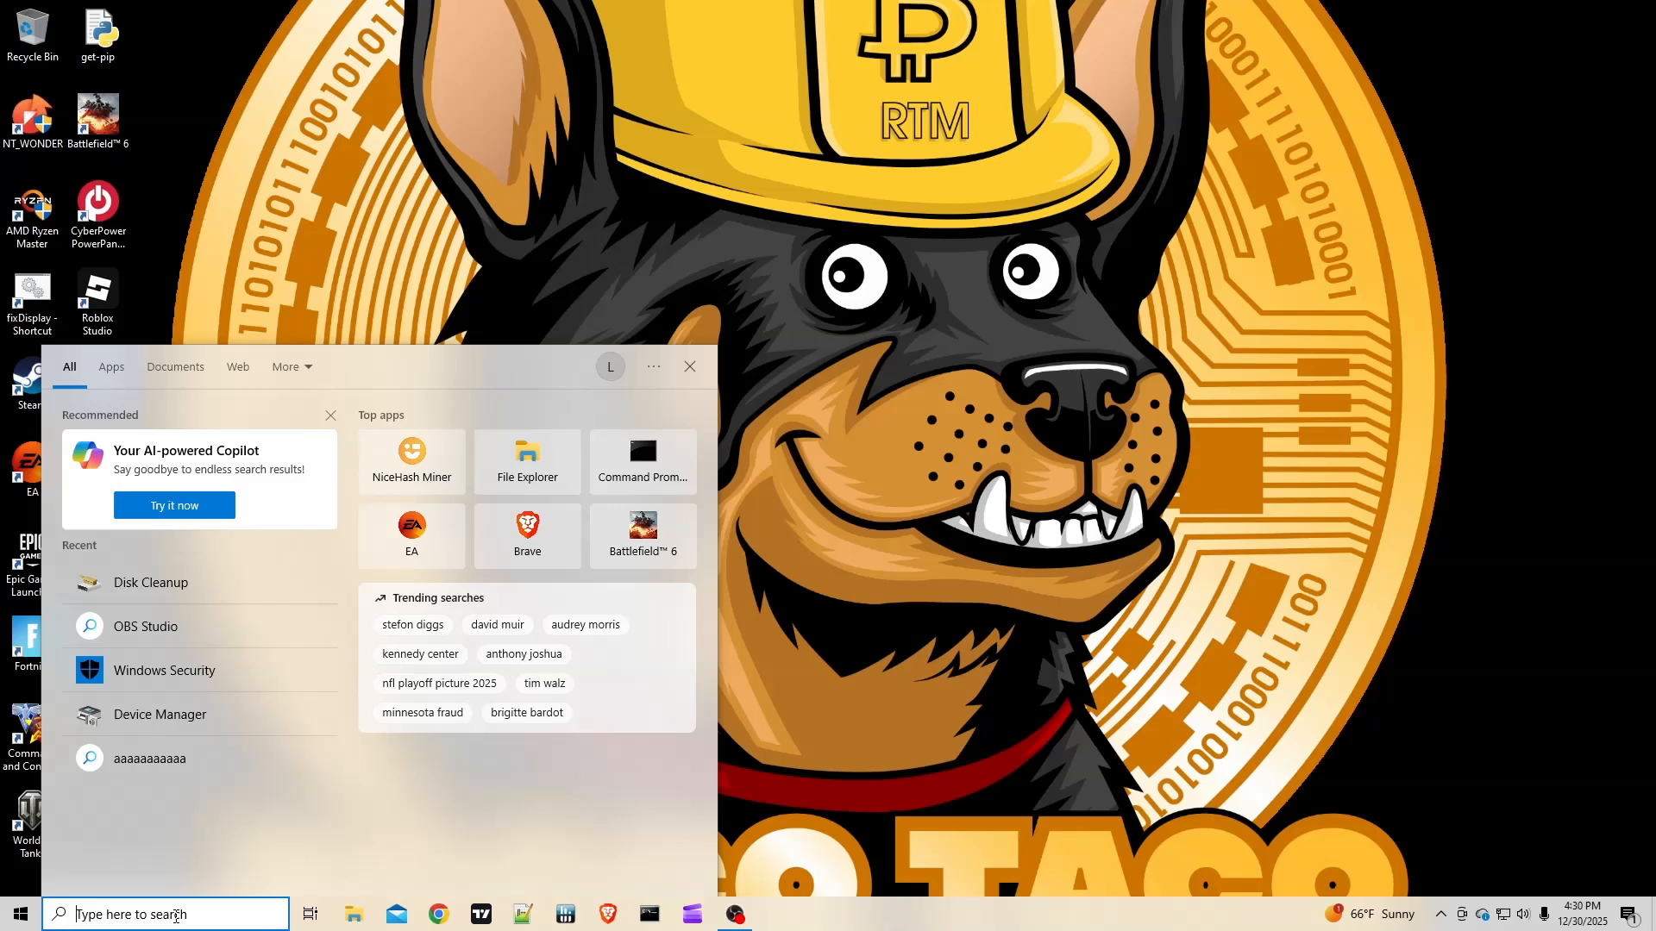
text(windows)
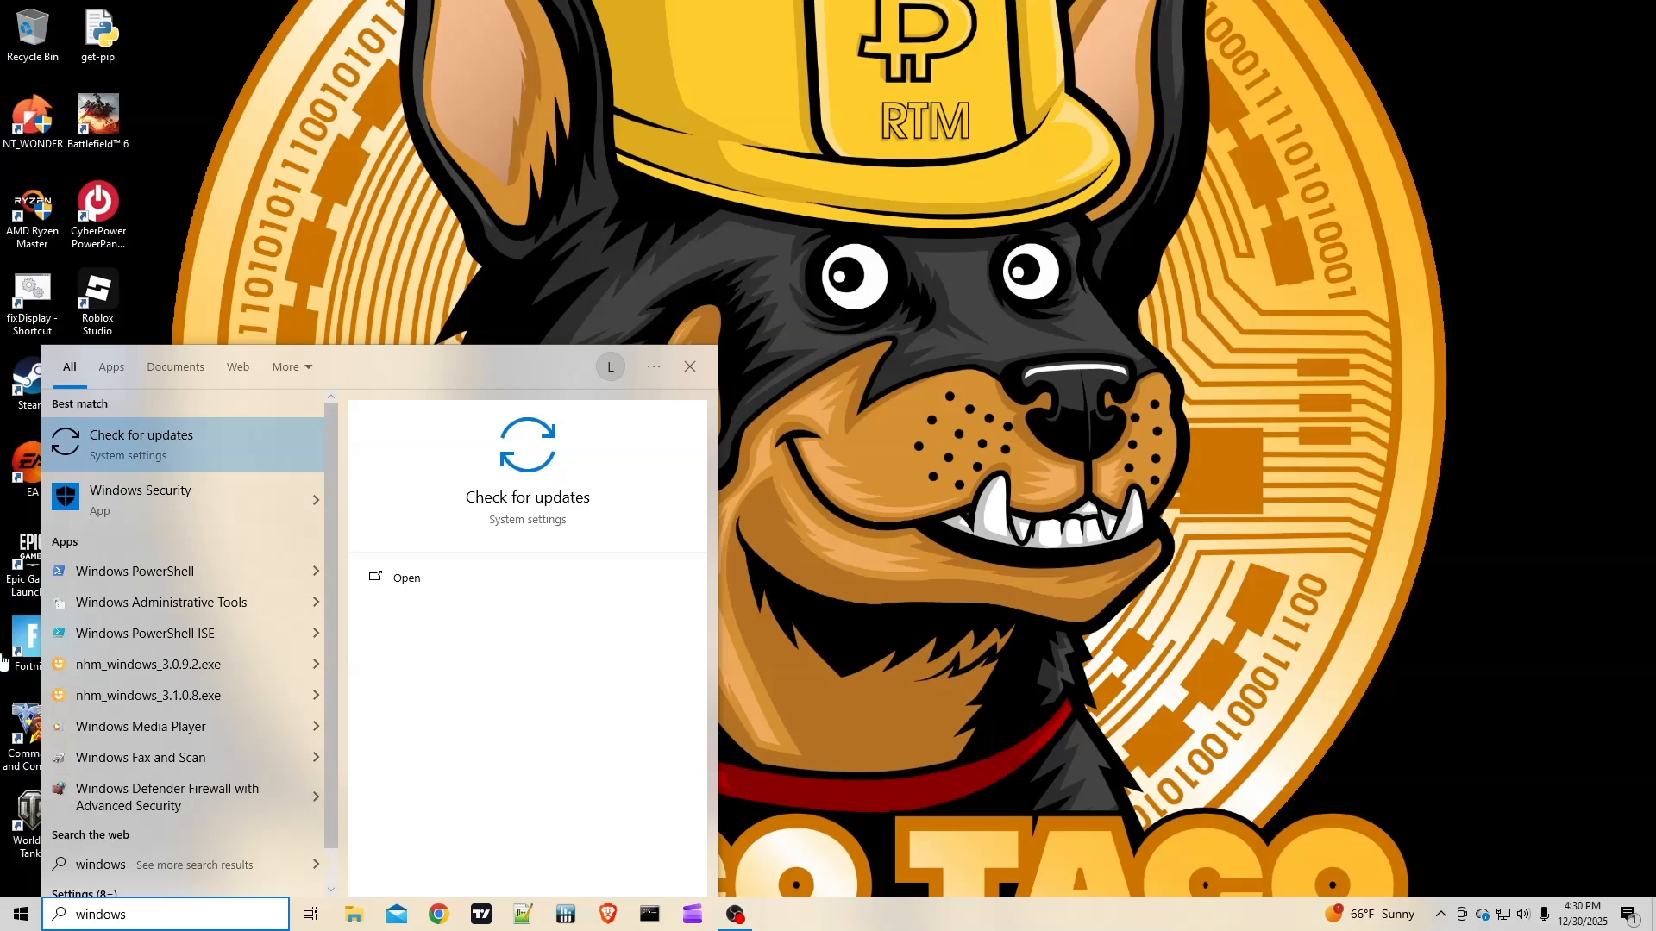
click(106, 506)
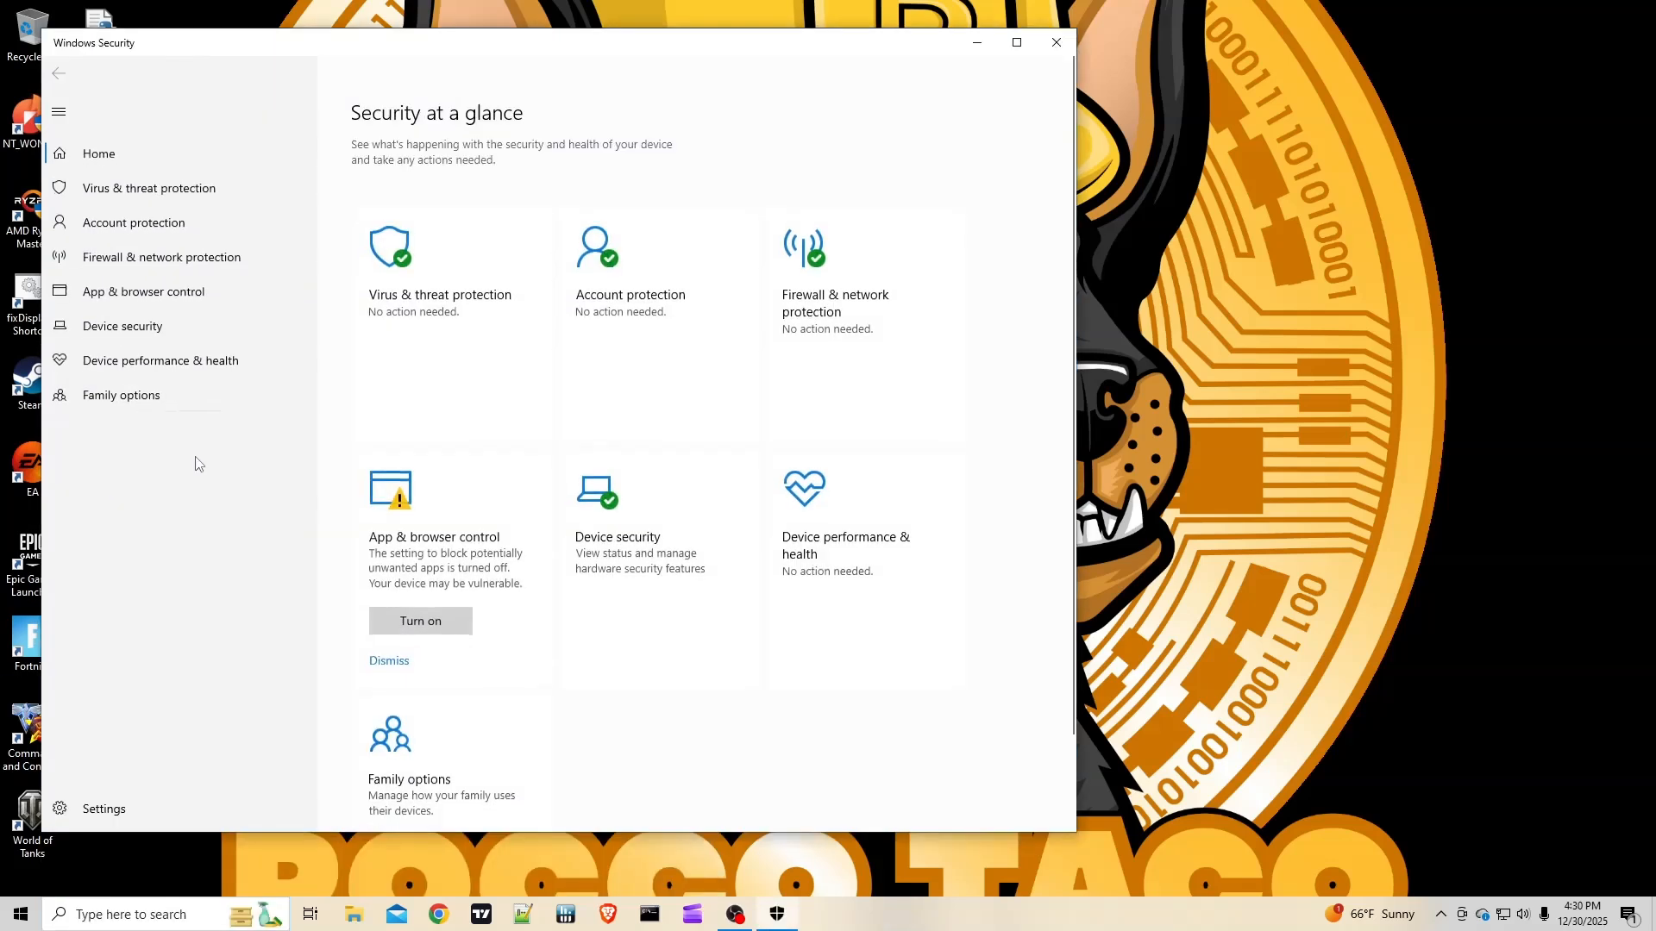
click(191, 202)
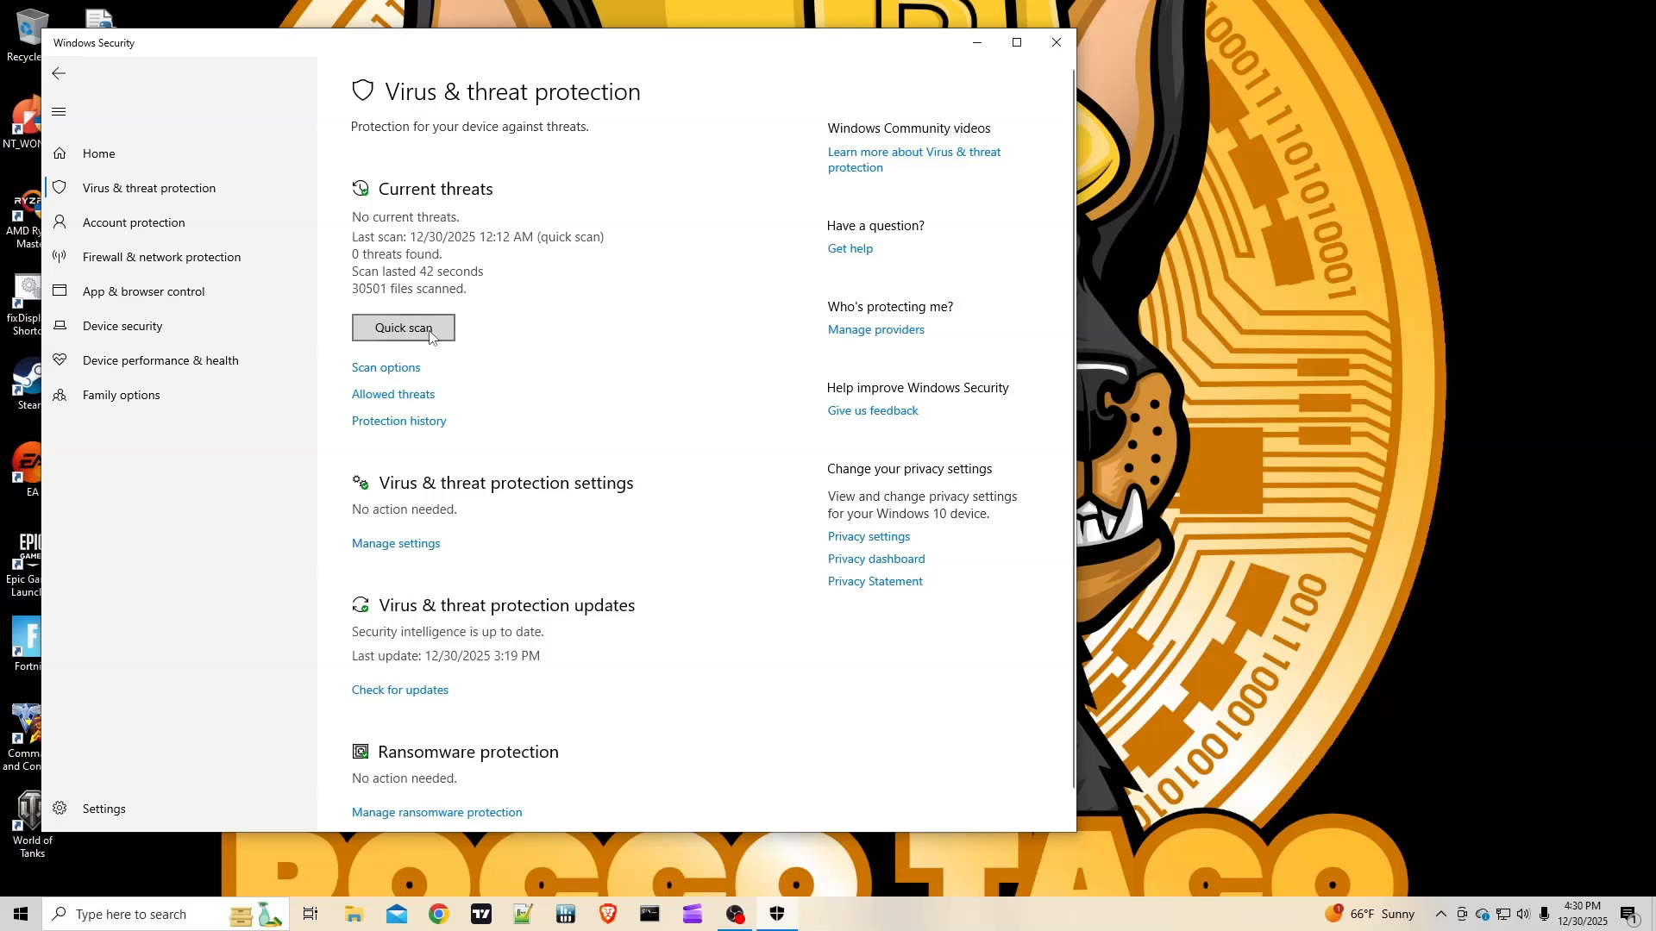
click(402, 333)
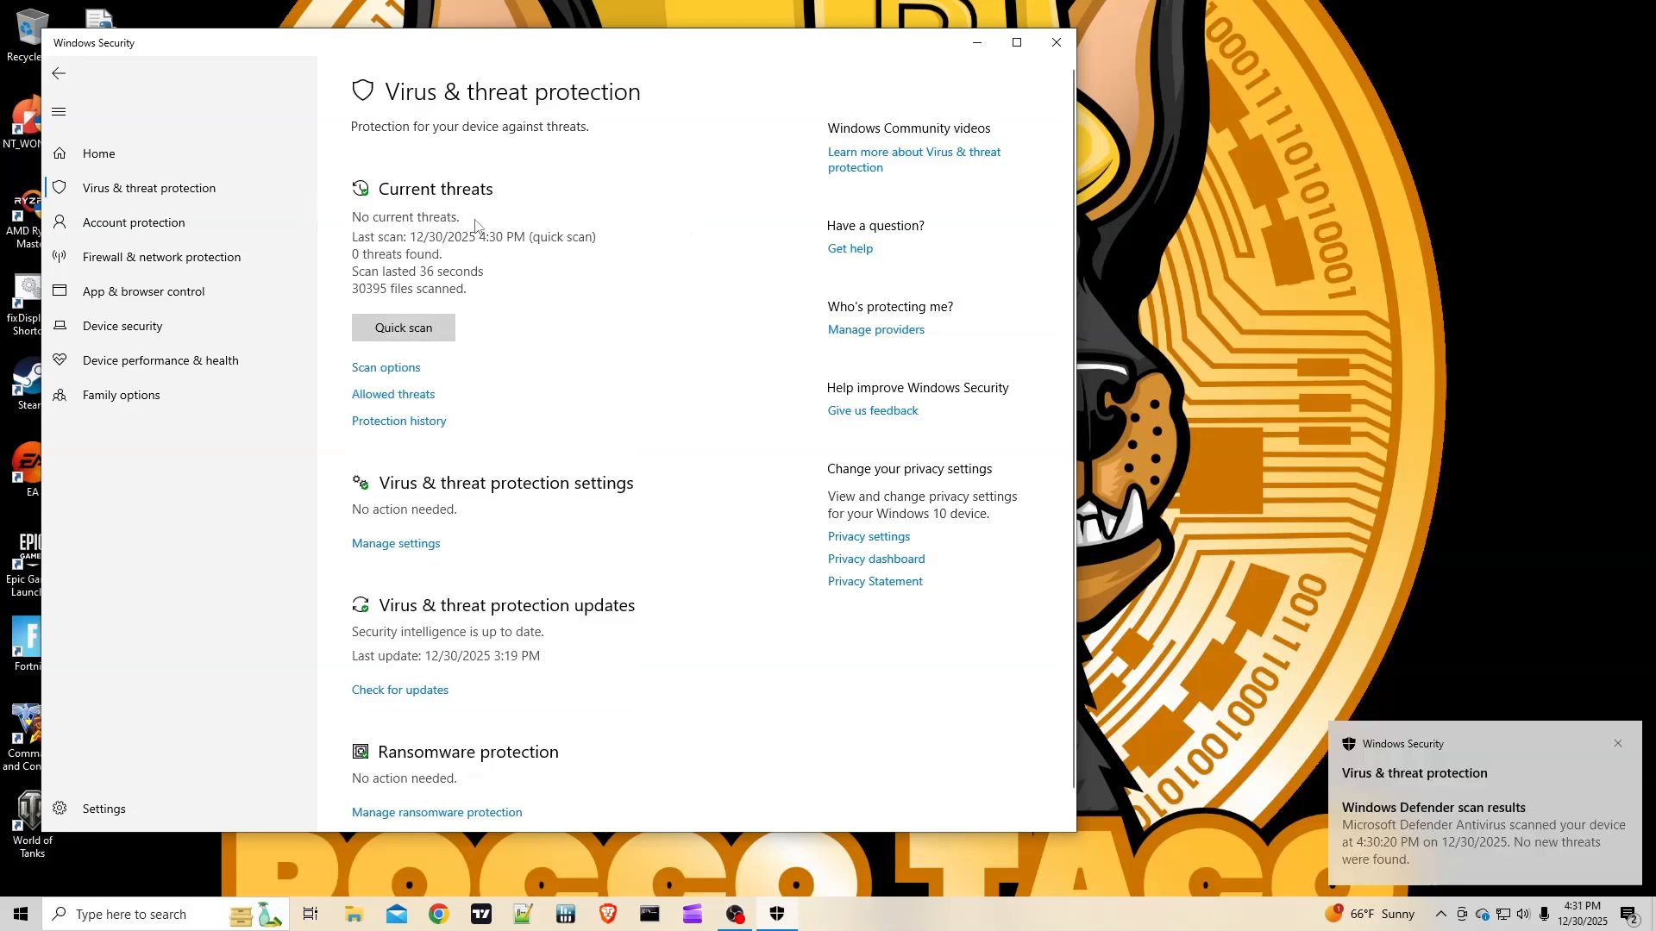
click(59, 74)
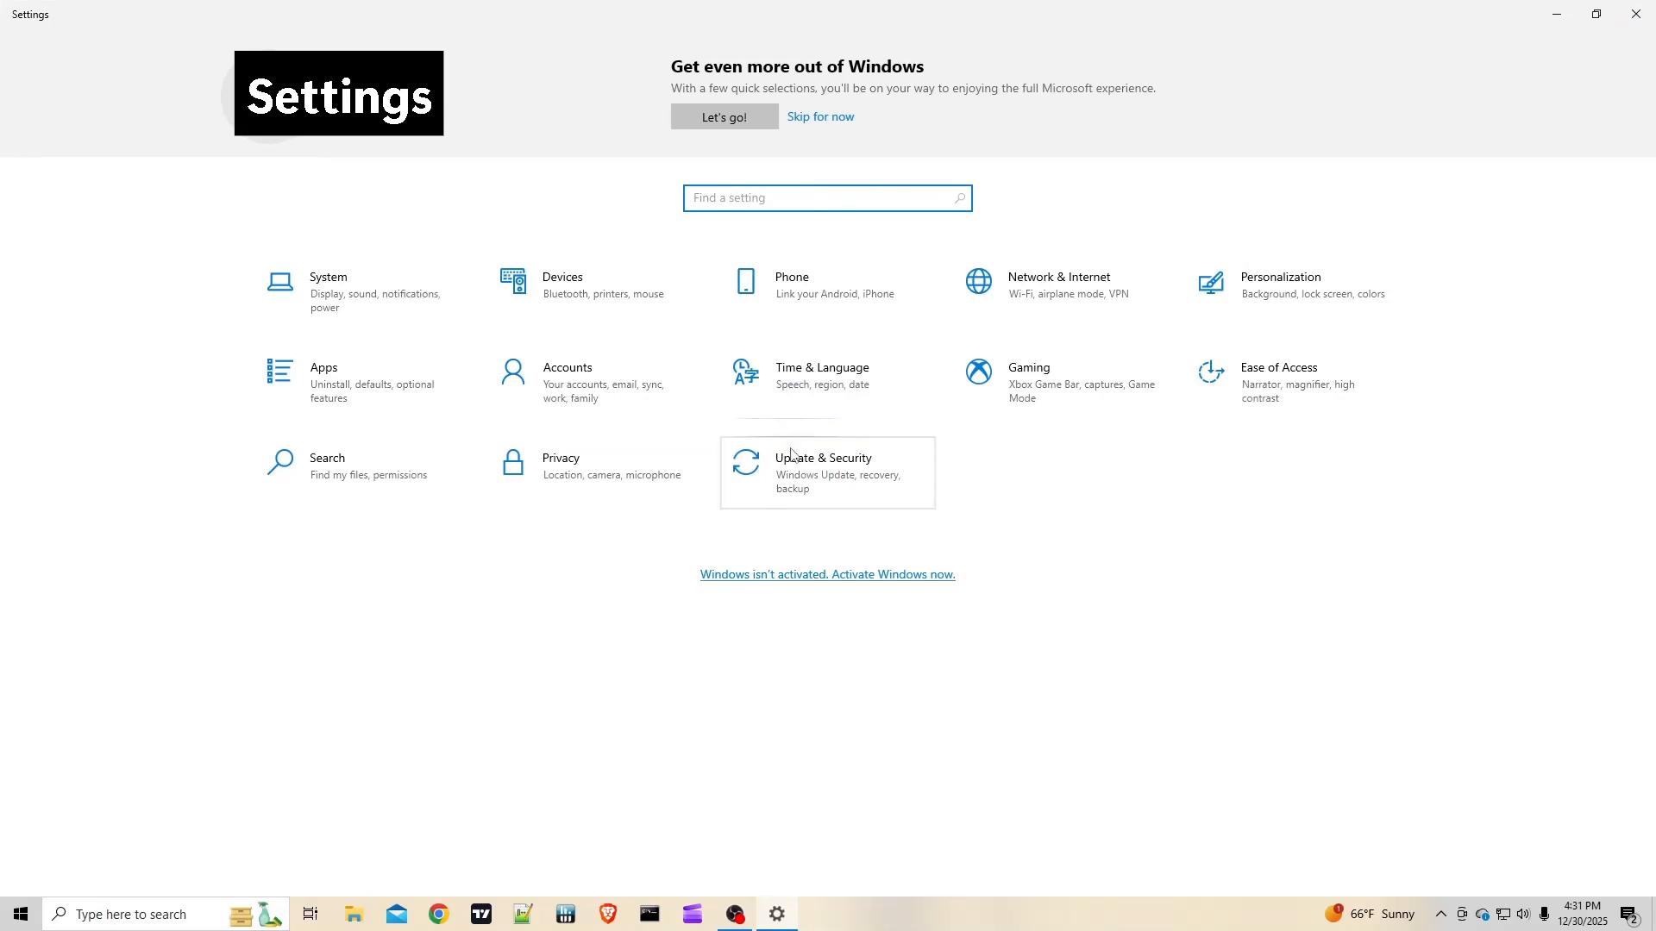
- Go to Update & Security in Windows Settings and check for Windows updates
click(806, 479)
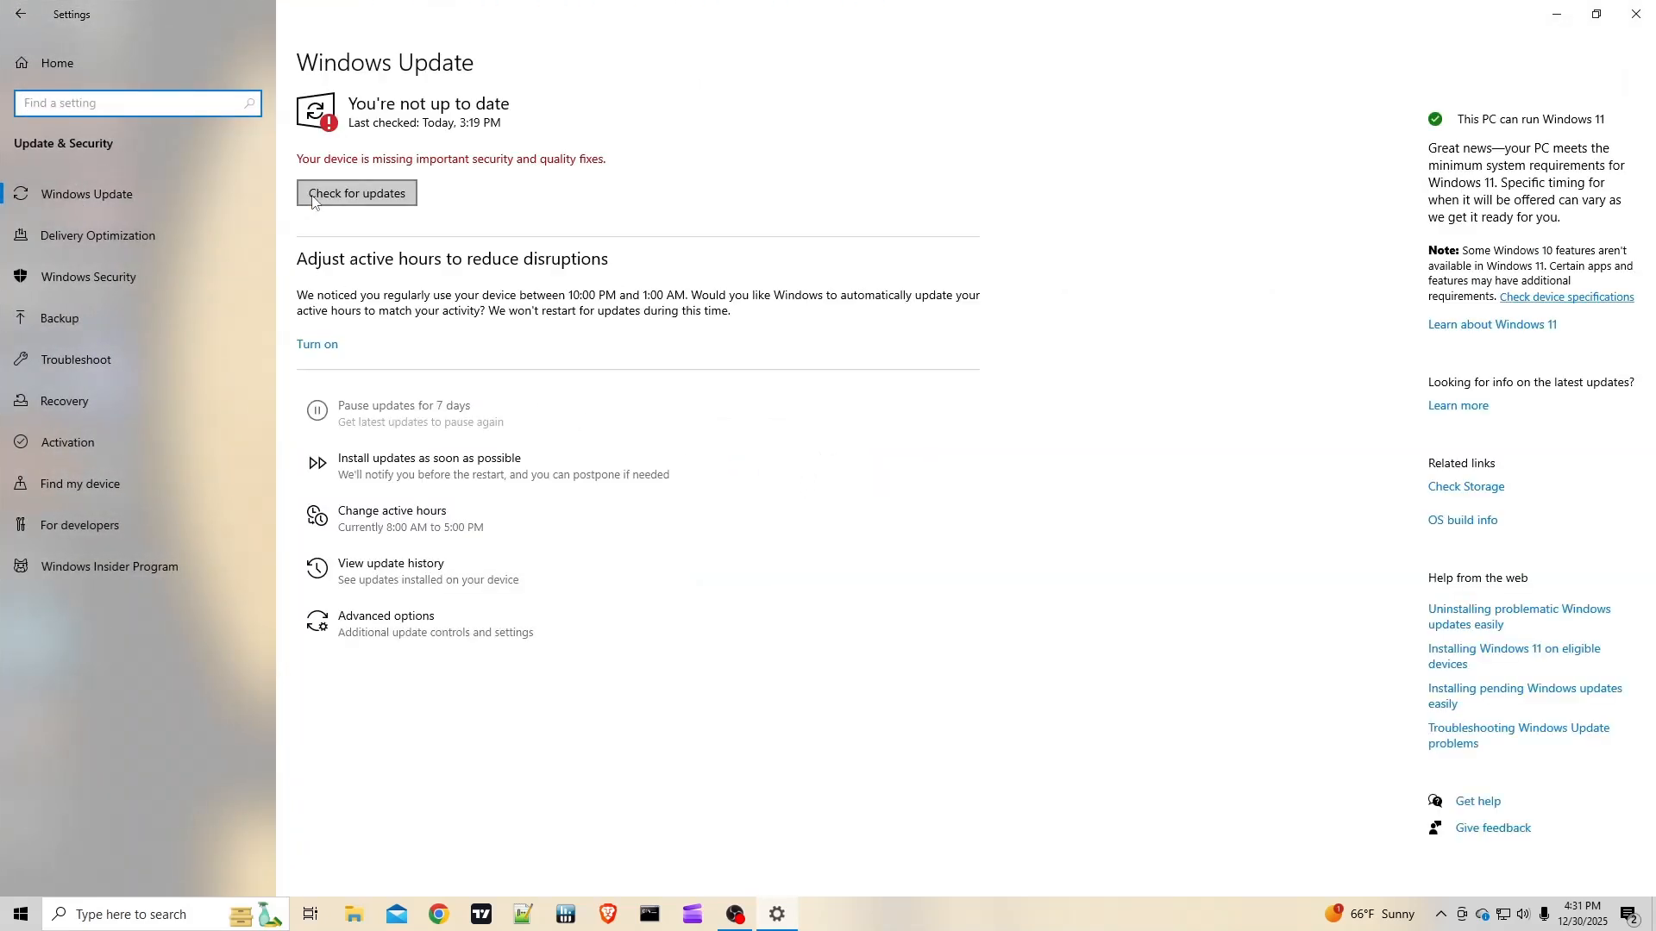
click(356, 193)
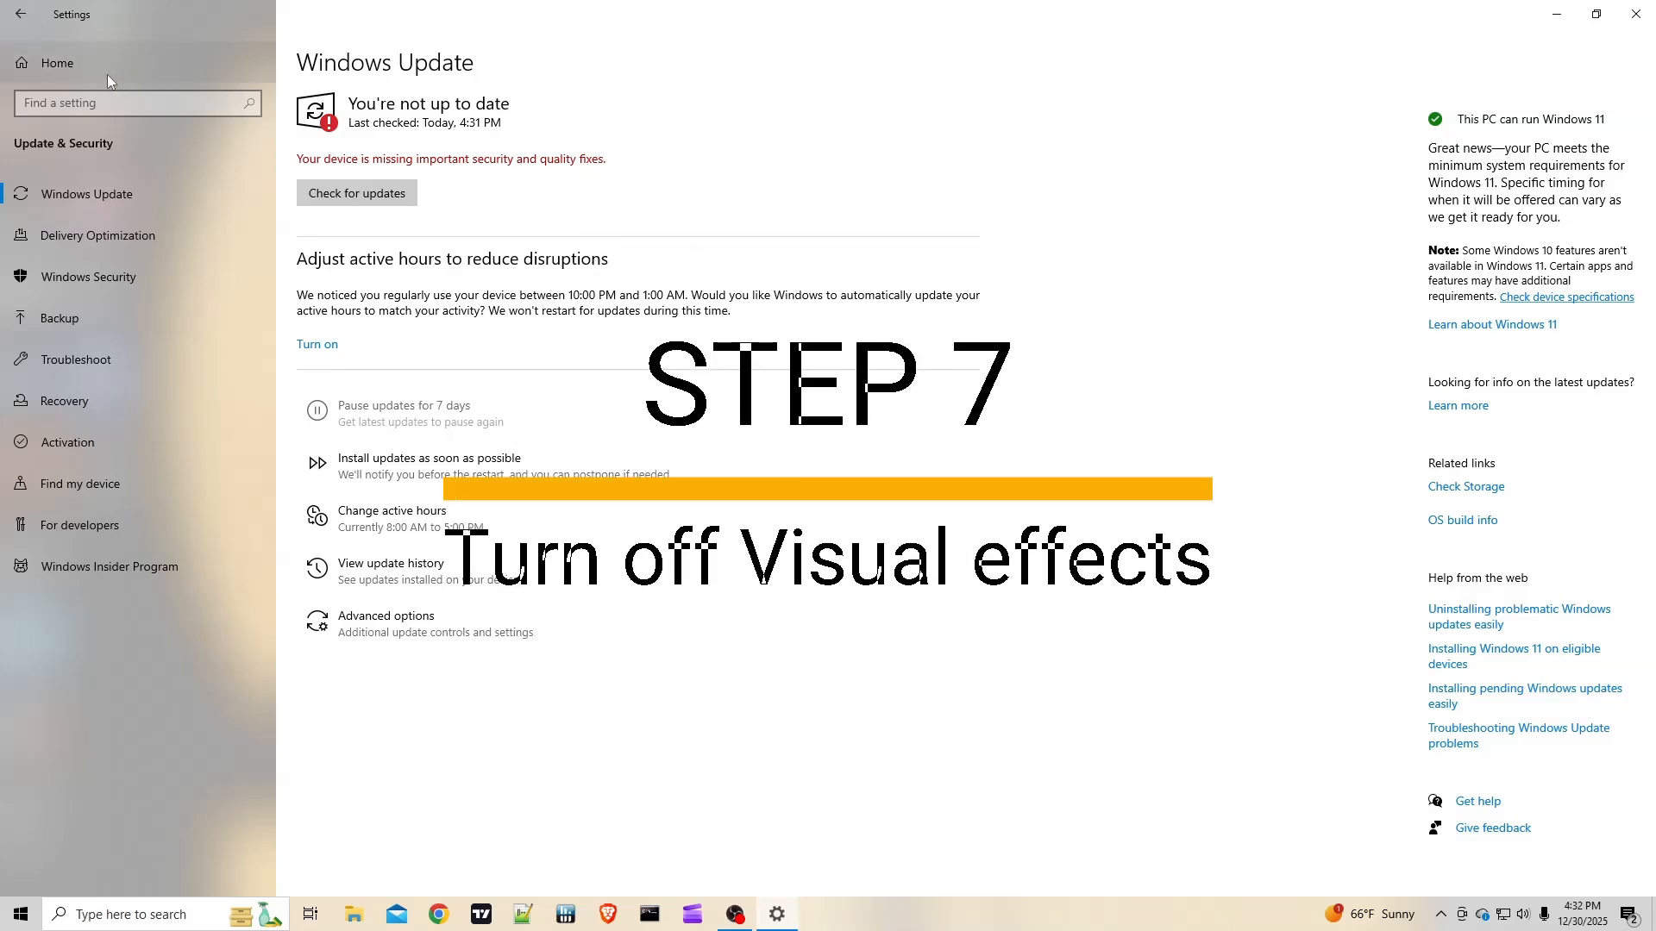
- Search Settings for "performance", open the Windows appearance and performance options, and apply Adjust for best performance
click(104, 103)
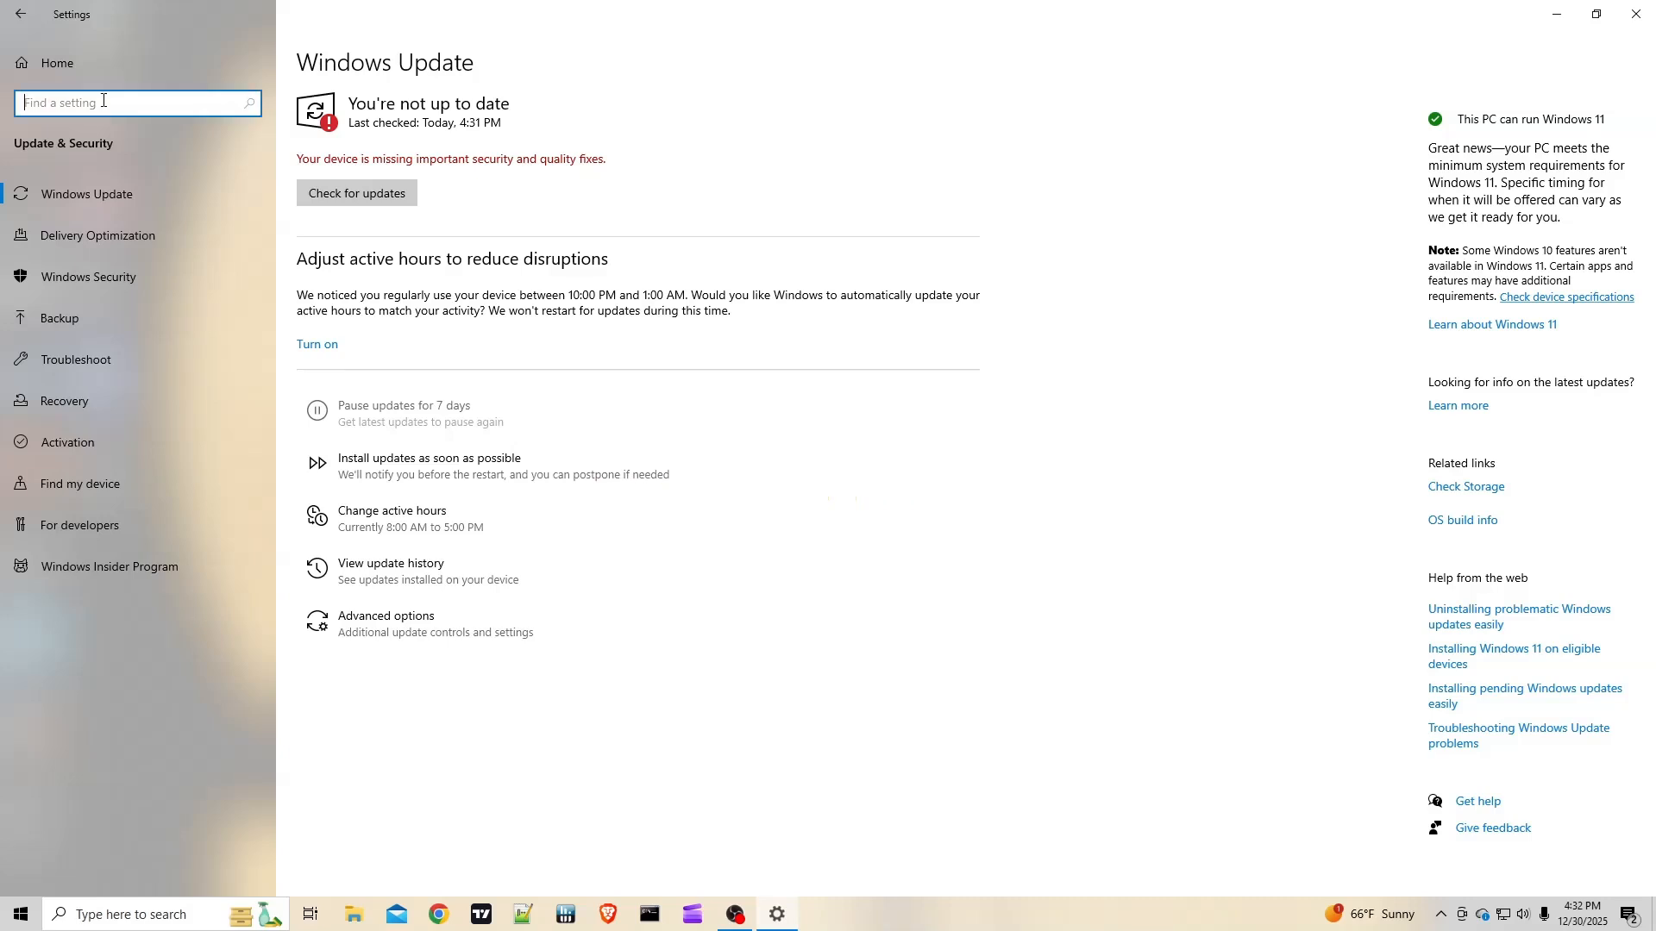
text(performan)
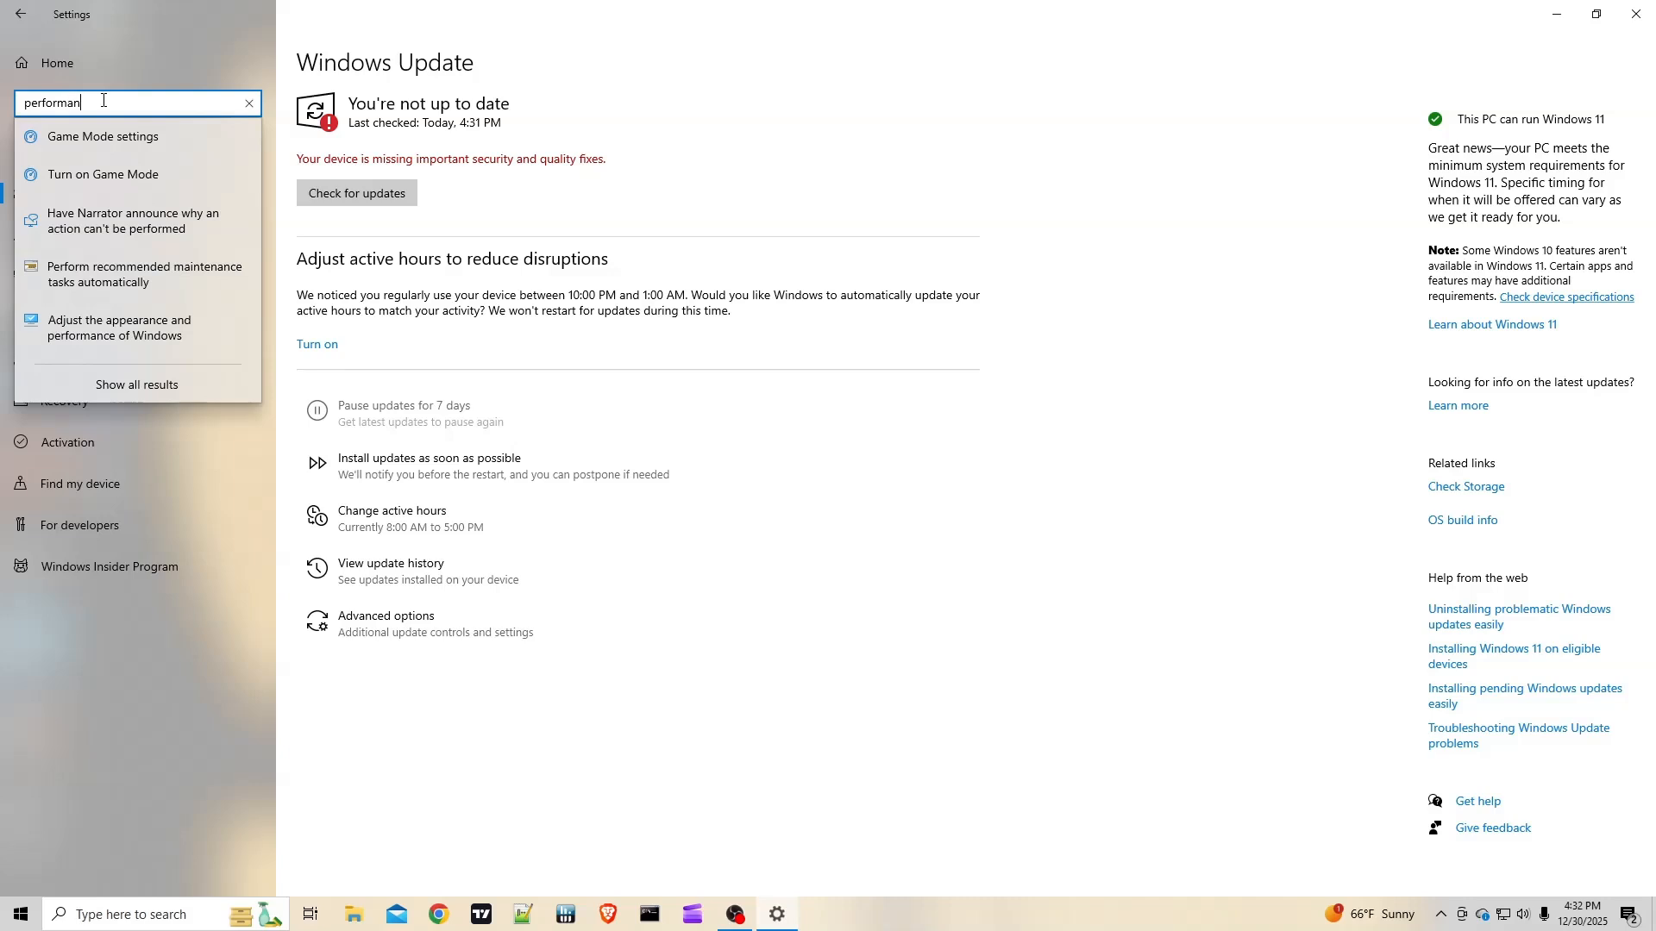
text(ce)
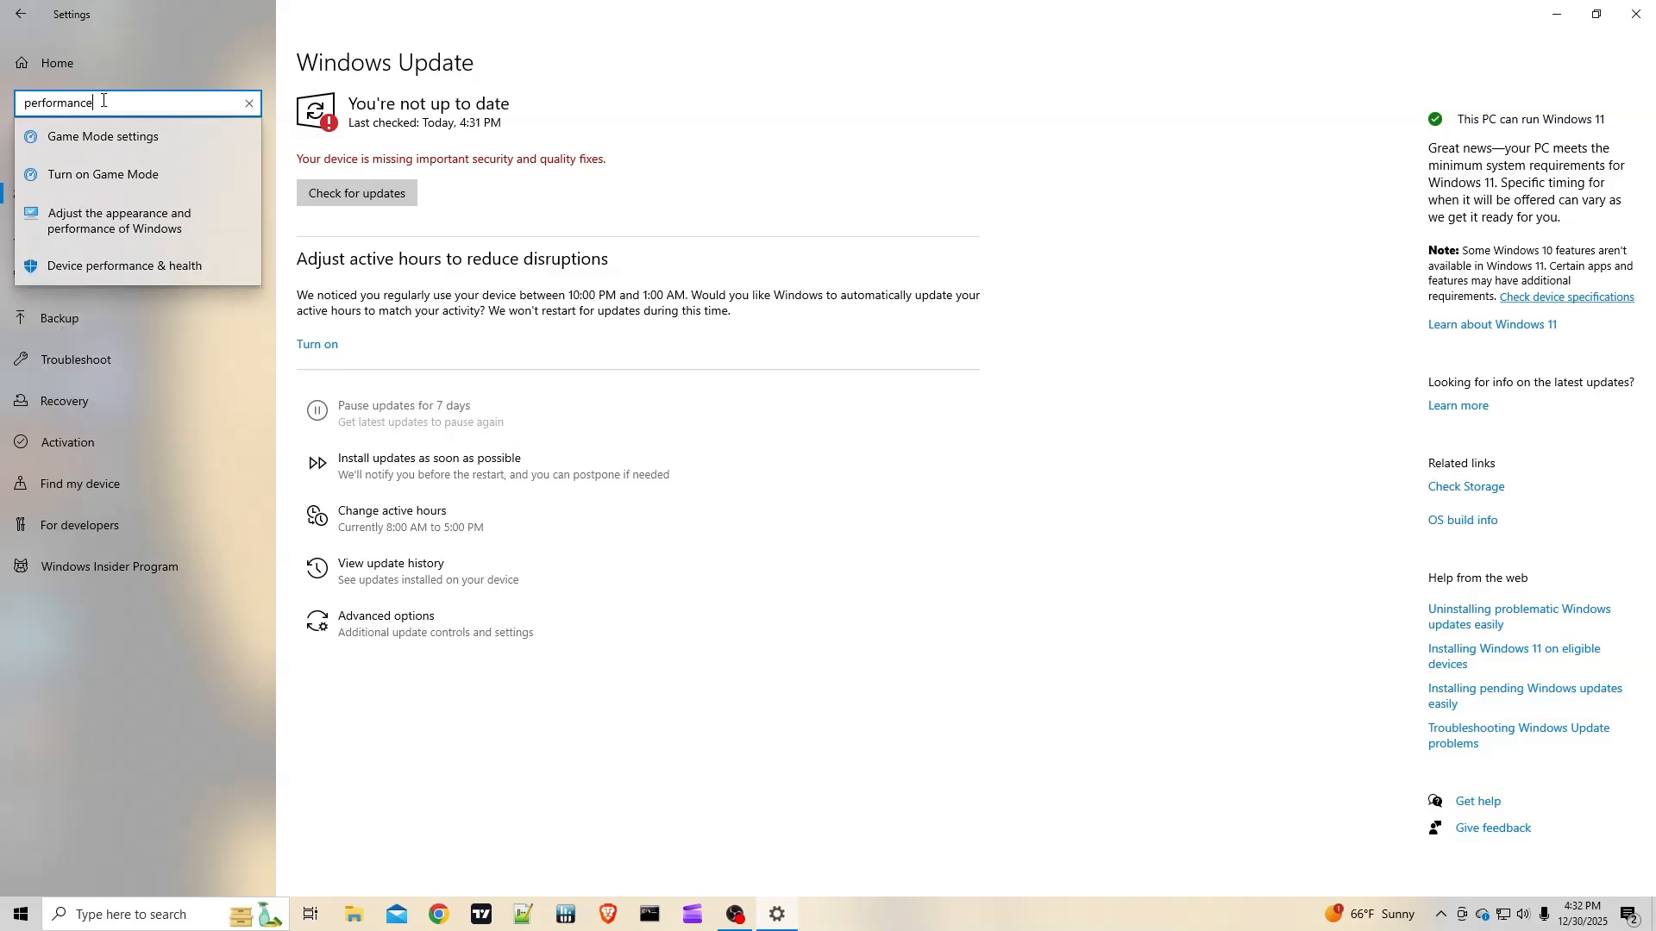
click(95, 226)
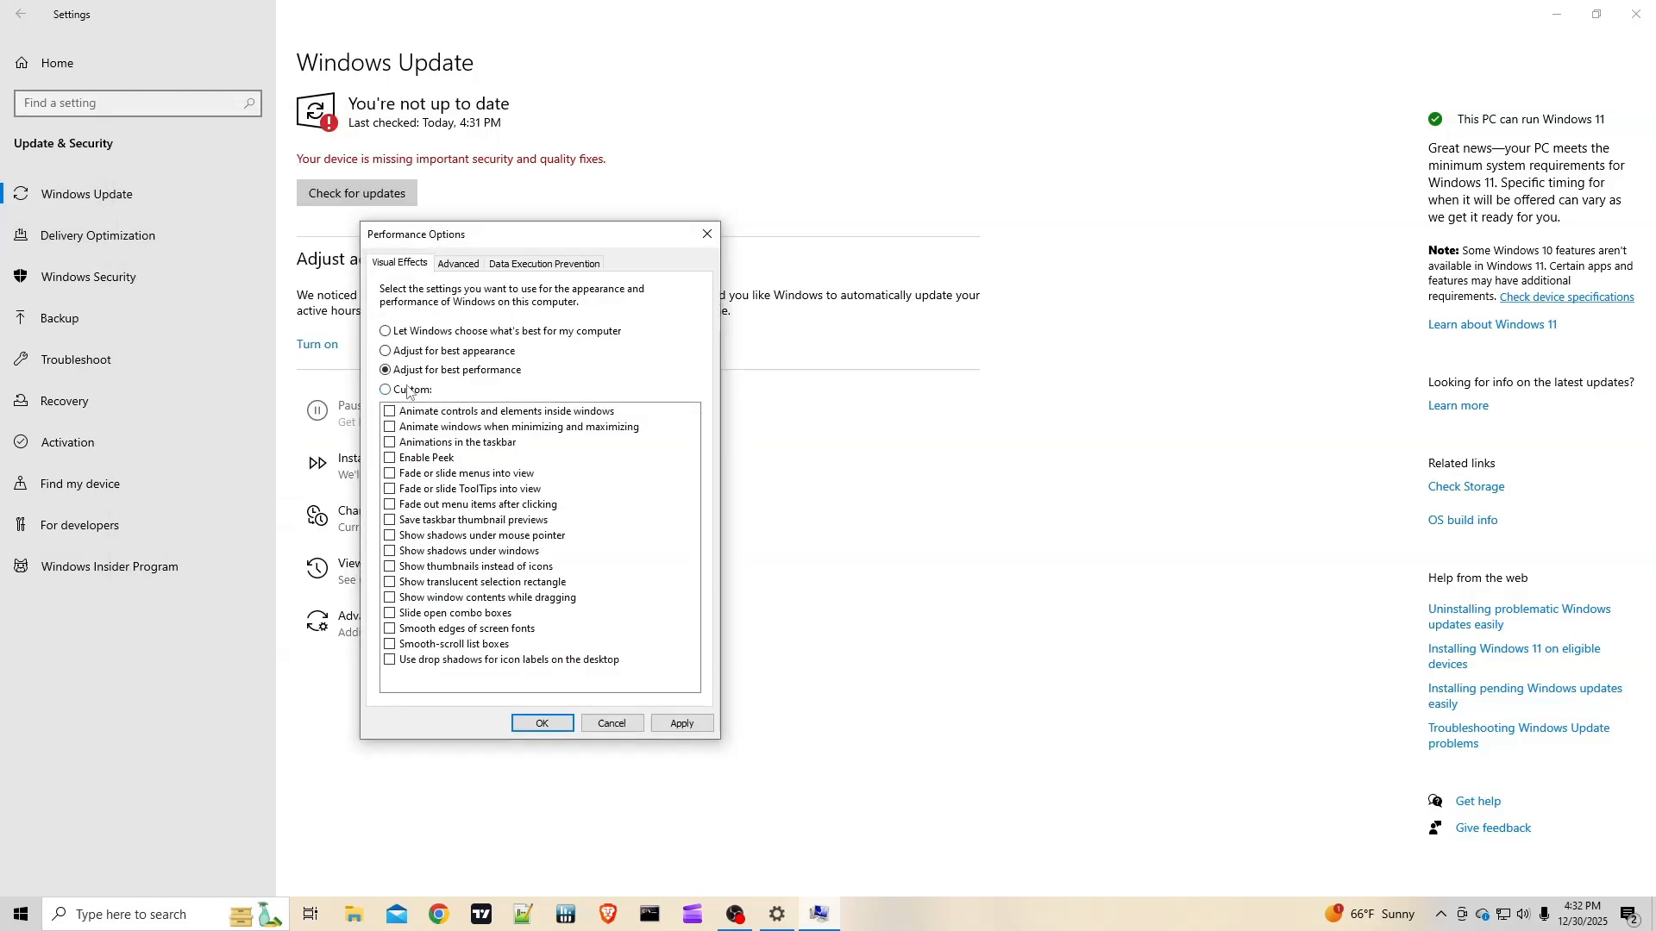
click(682, 724)
click(542, 723)
- Search Settings for "performance" again and reopen Performance Options to review the visual effects settings
click(100, 103)
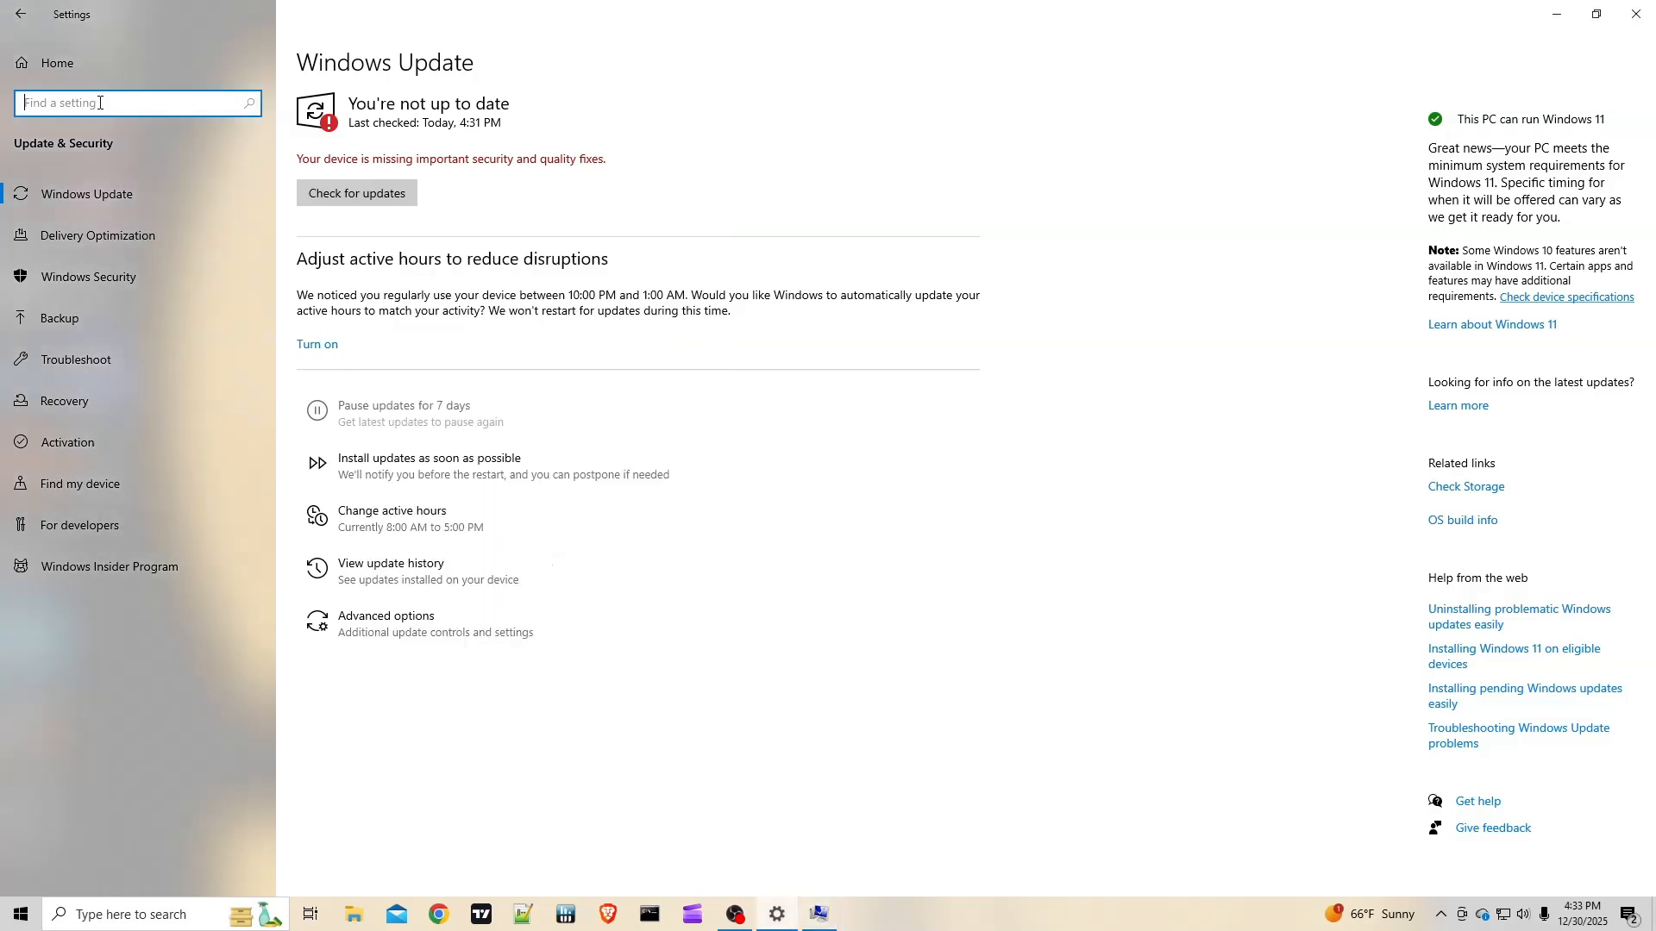
text(performance)
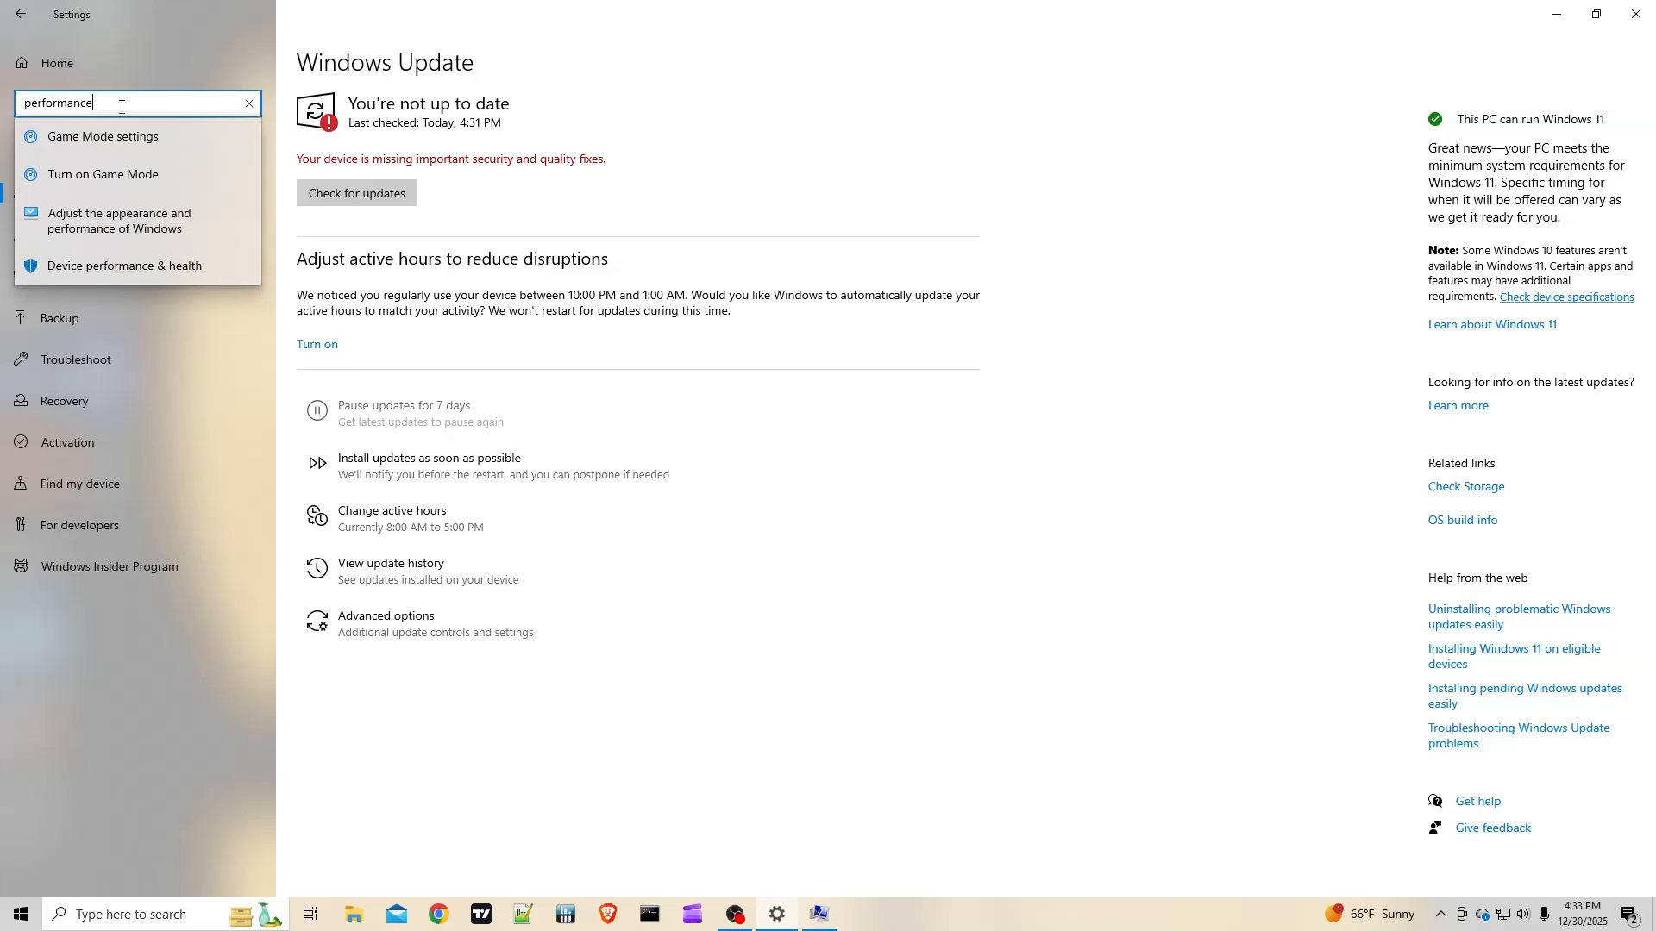
click(98, 226)
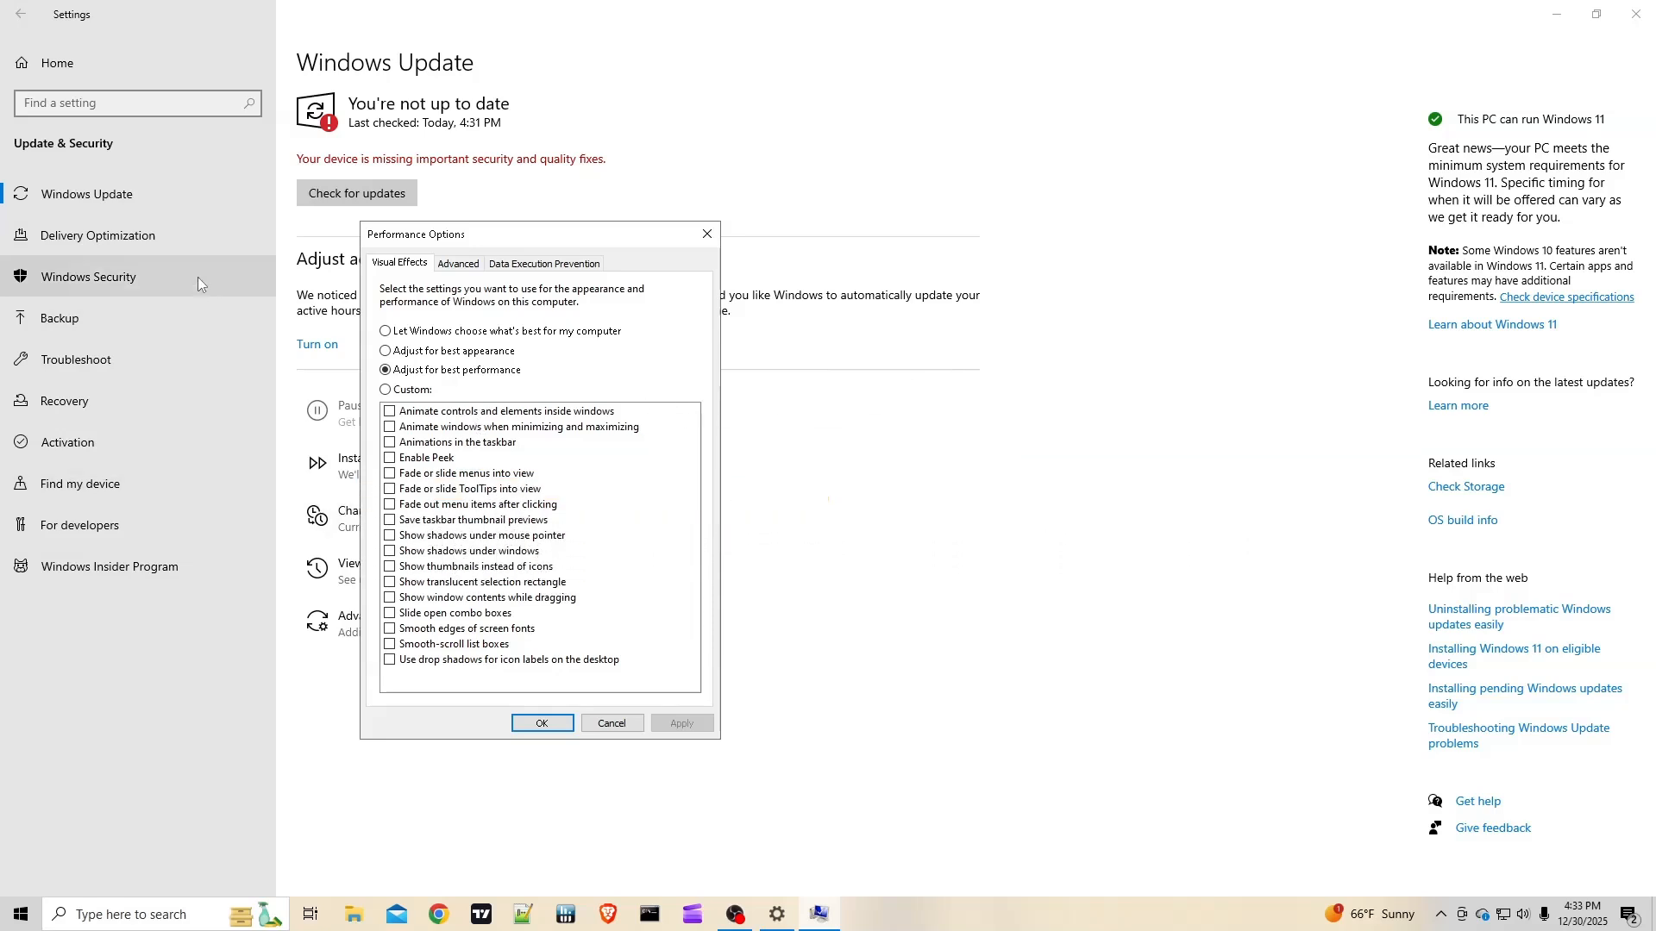
- Search Settings for "power plan" and open the page for choosing a power plan
click(108, 104)
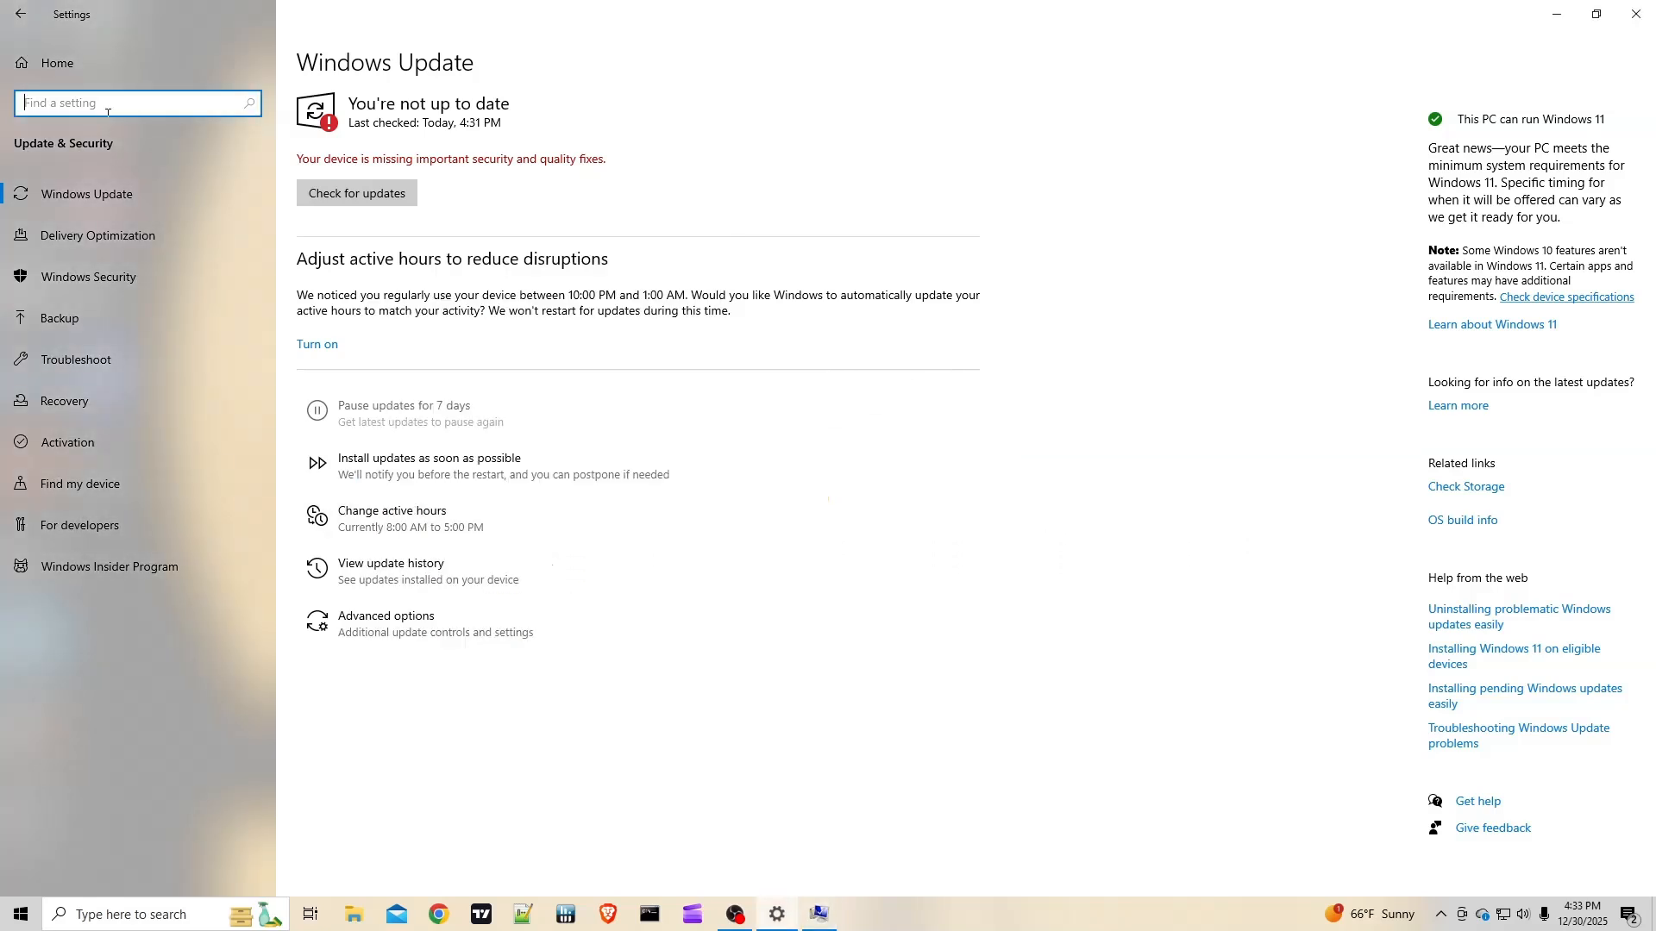
text(power plan)
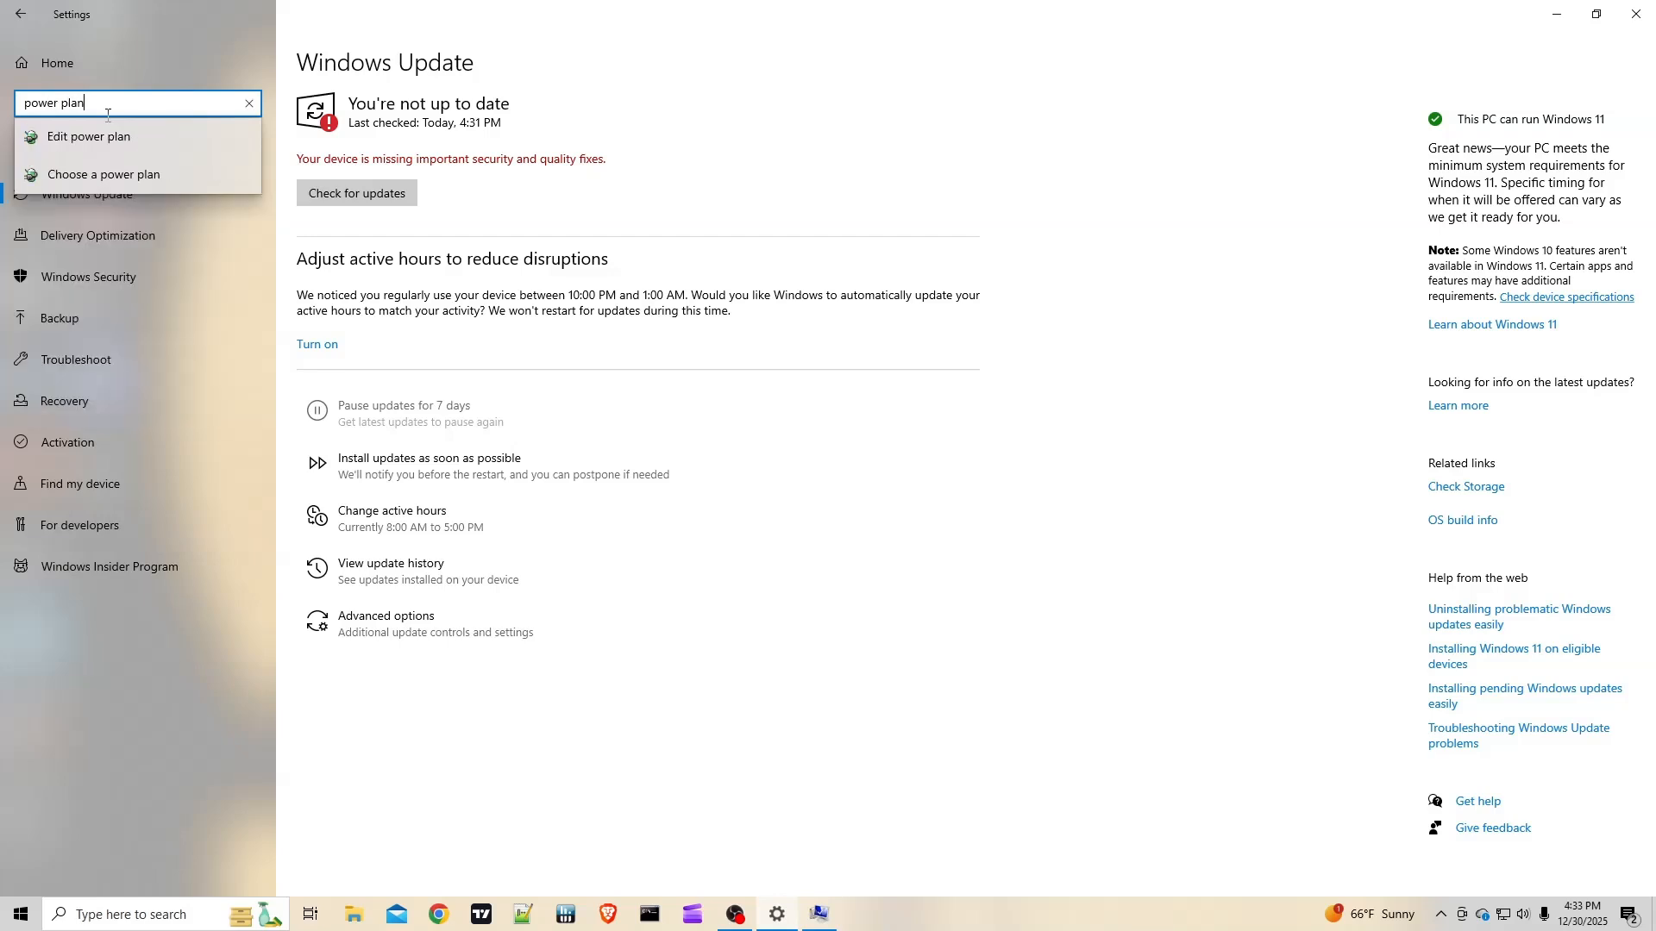
click(100, 177)
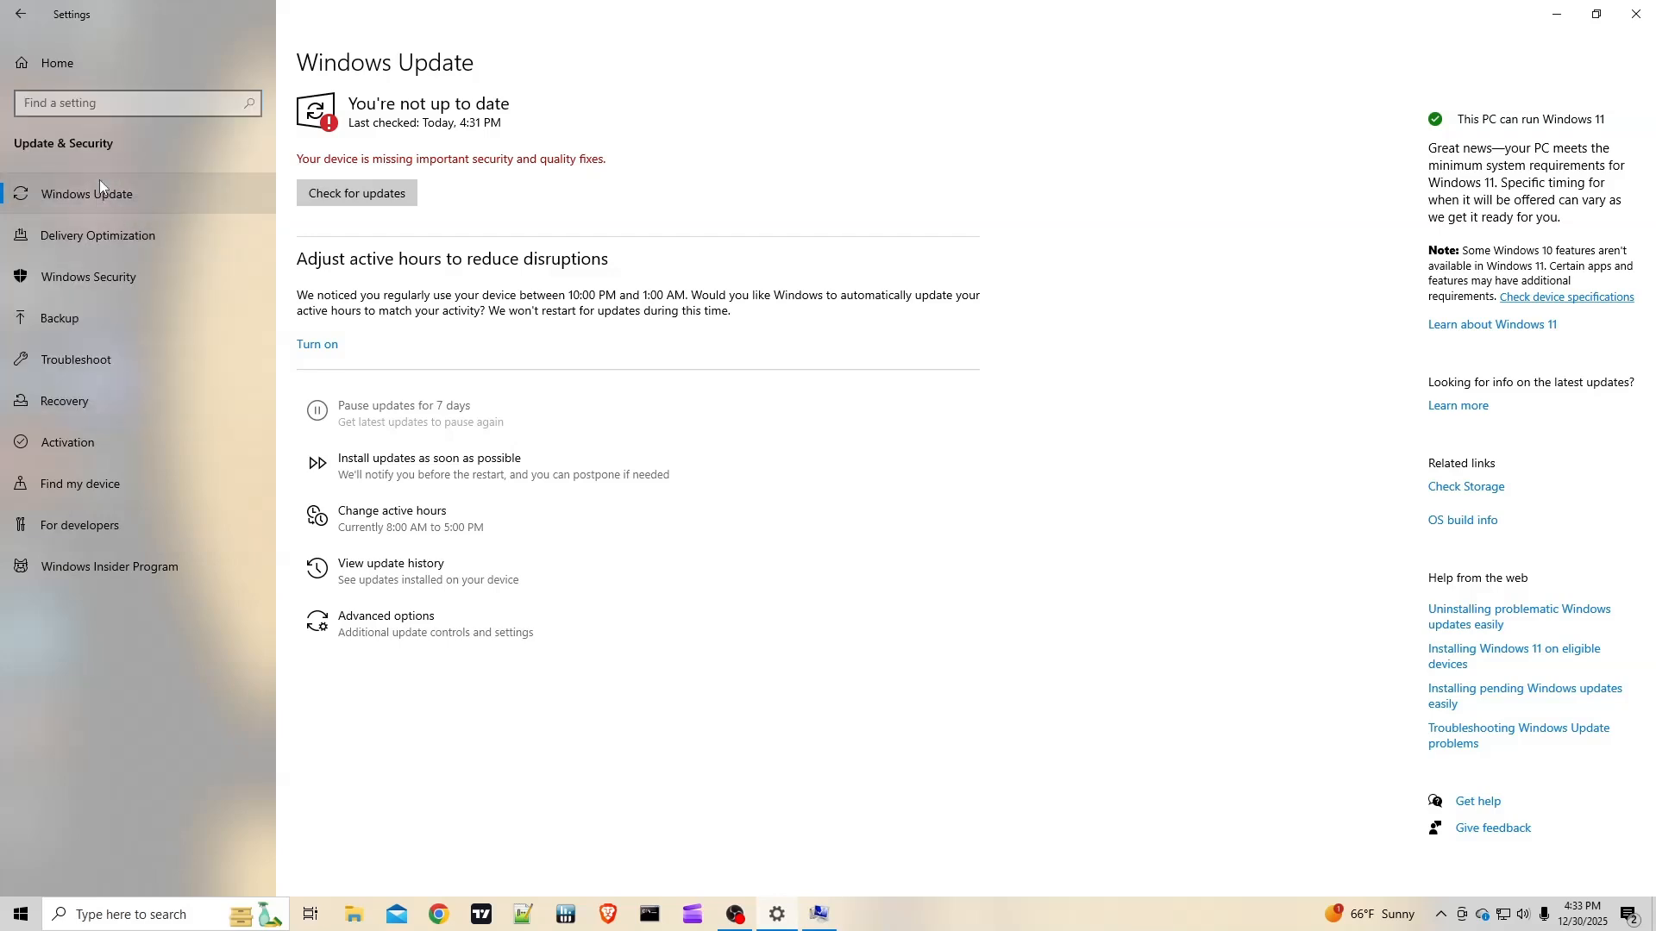